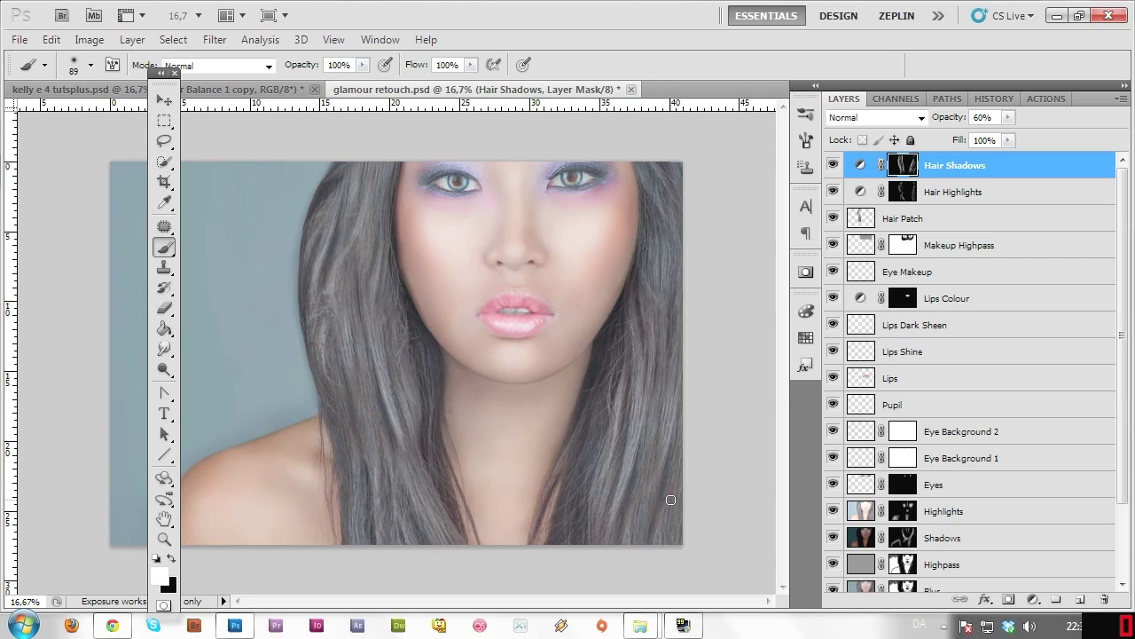
- Paste a merged copy of the whole image as a new top layer and name it "Hair Highpass"
key("ctrl+a")
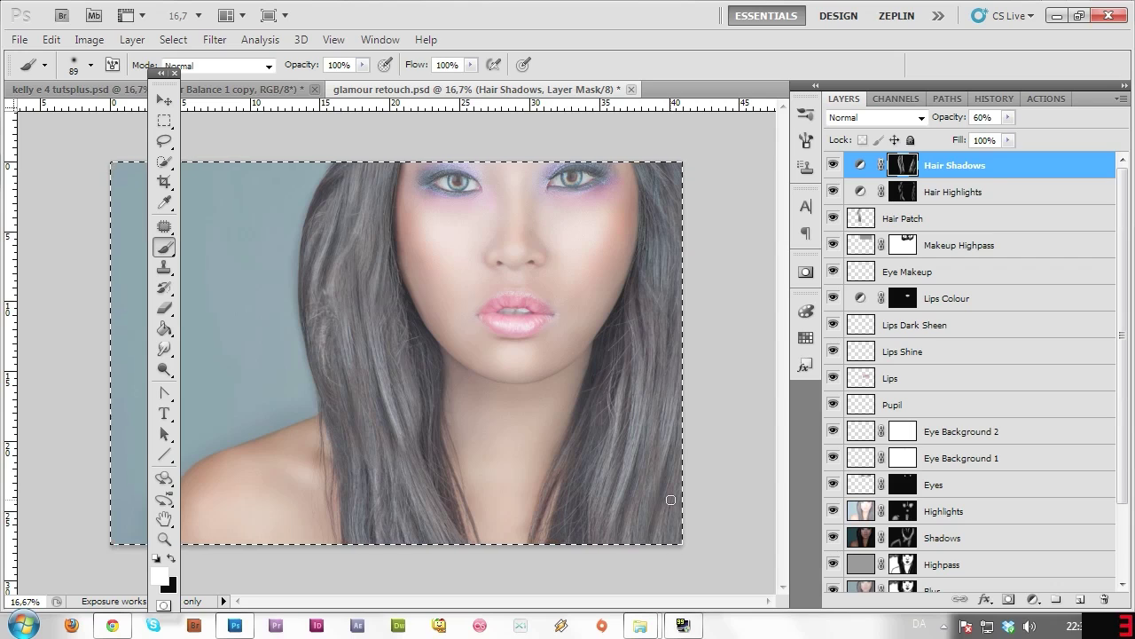
key("ctrl+shift+c")
key("ctrl+v")
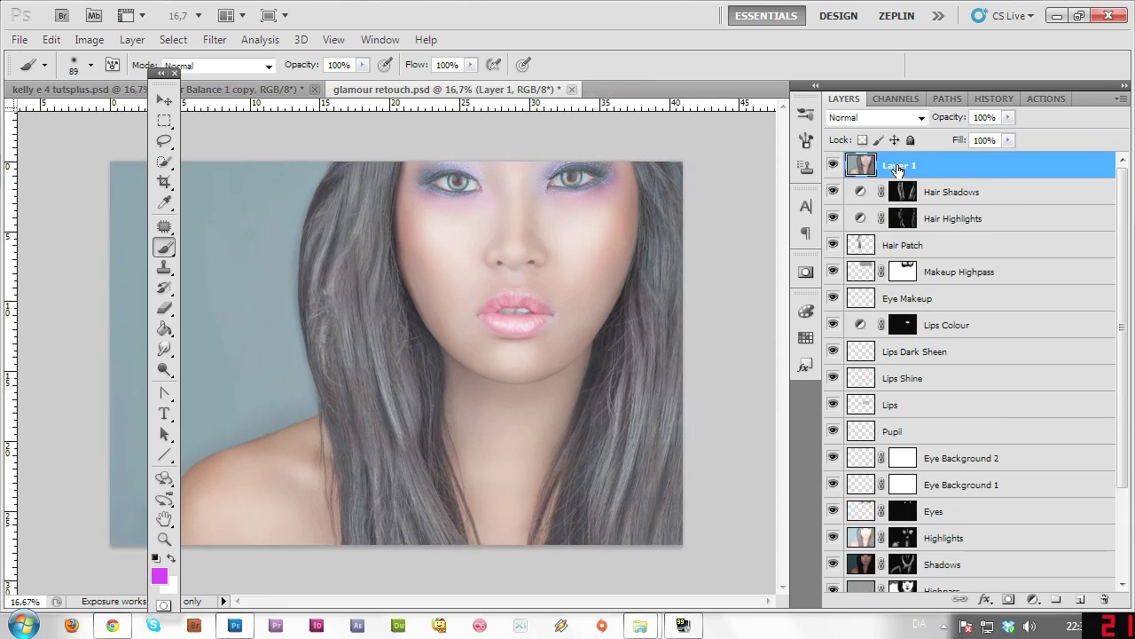
double_click(899, 167)
type("Hair Highpass")
key("Return")
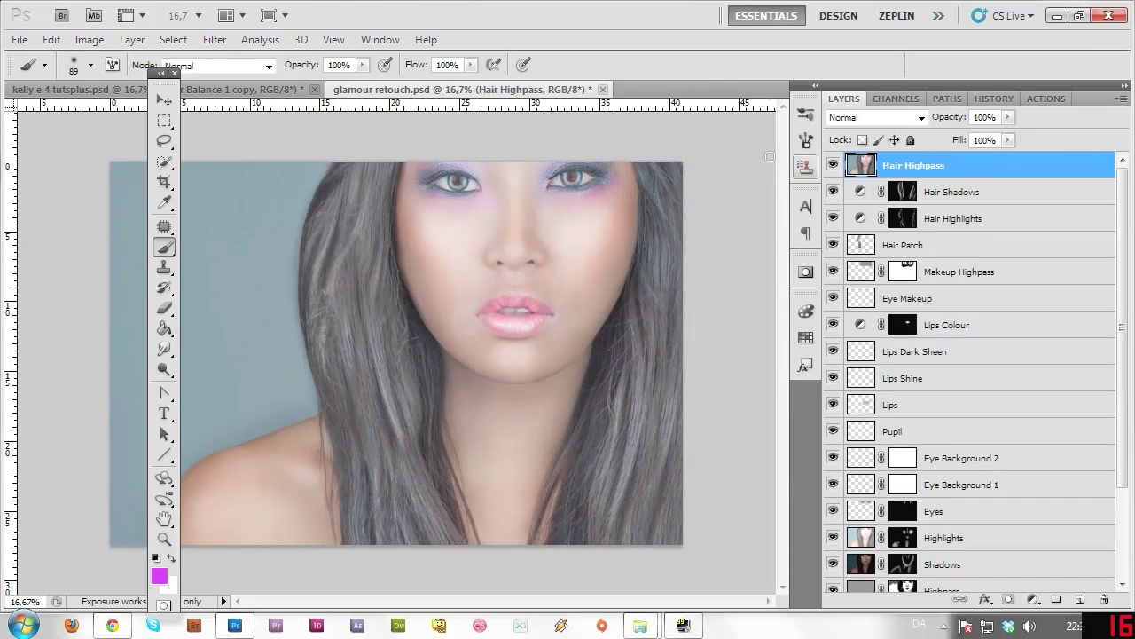
- Apply the High Pass filter to the Hair Highpass layer with a radius of 6,1 pixels
left_click(215, 40)
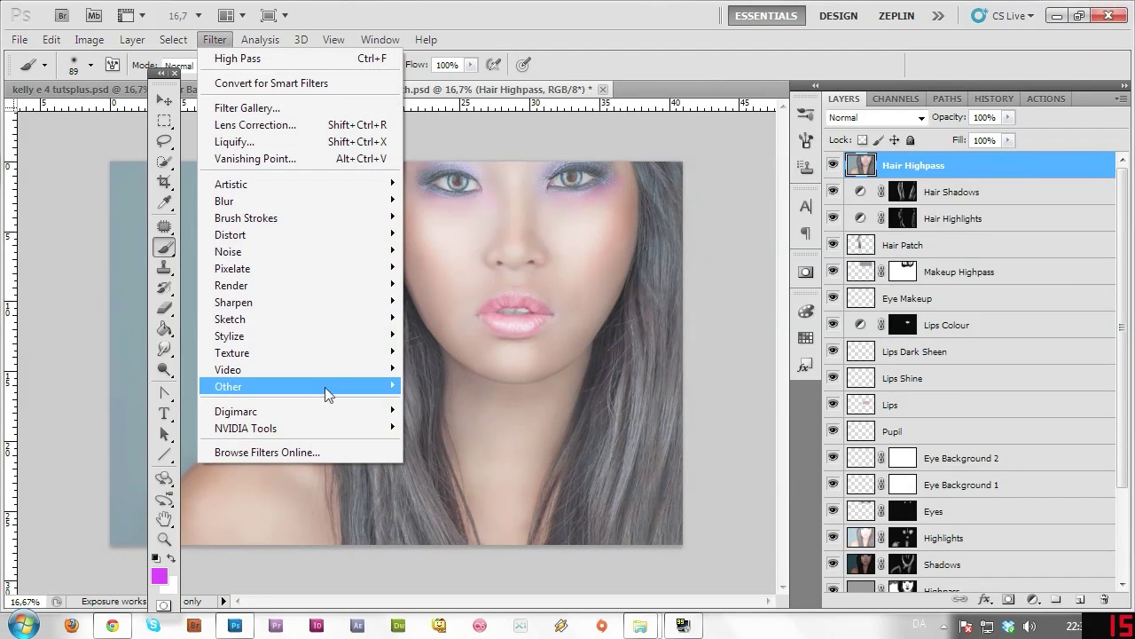
mouse_move(325, 387)
left_click(156, 402)
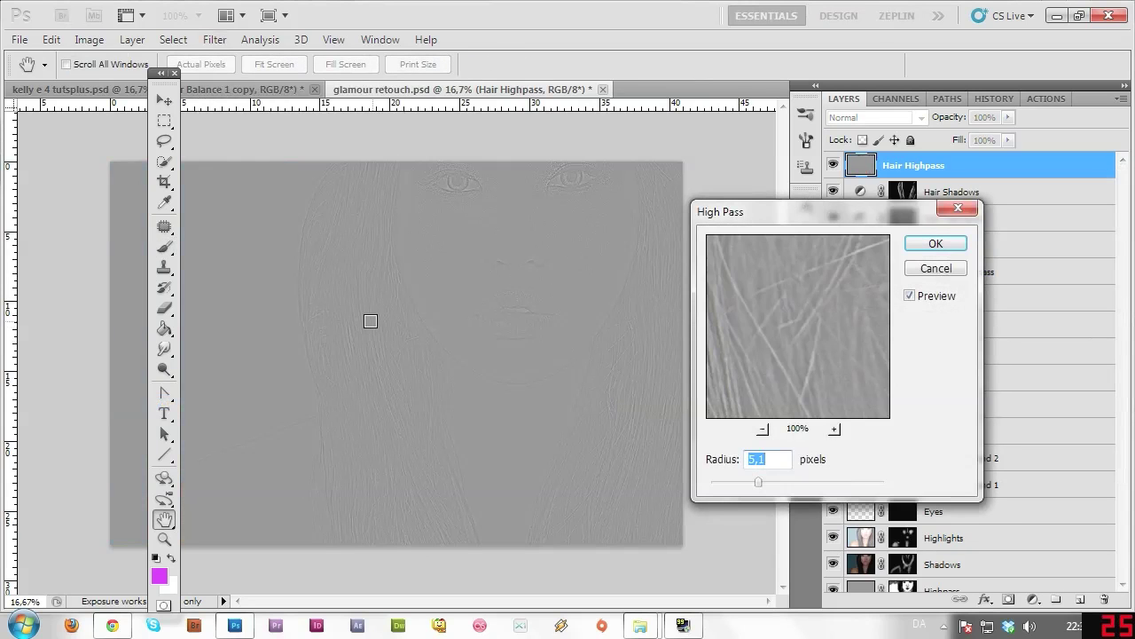
left_click(370, 320)
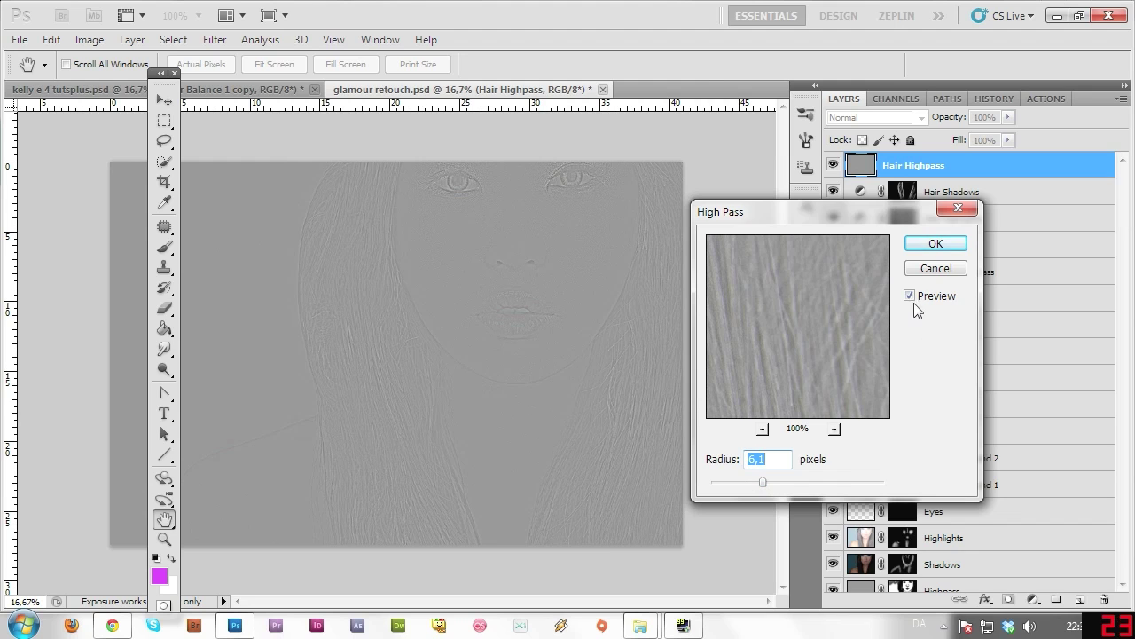
left_click(936, 244)
key("b")
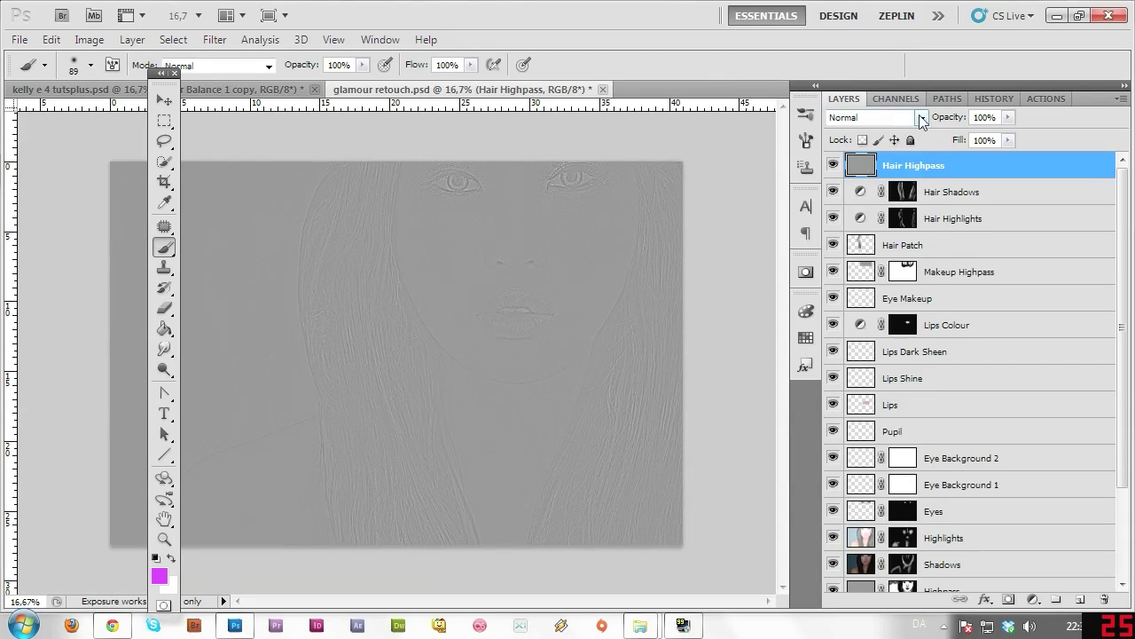
- Set the Hair Highpass layer's blend mode to Linear Light and give it a layer mask inverted to black
left_click(887, 117)
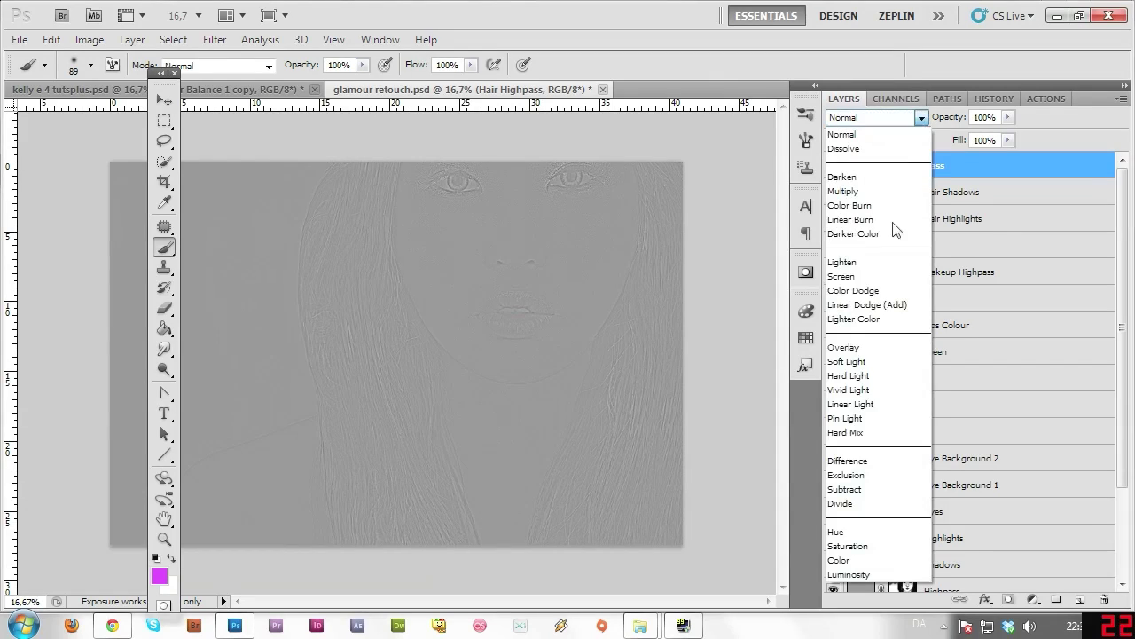
left_click(889, 404)
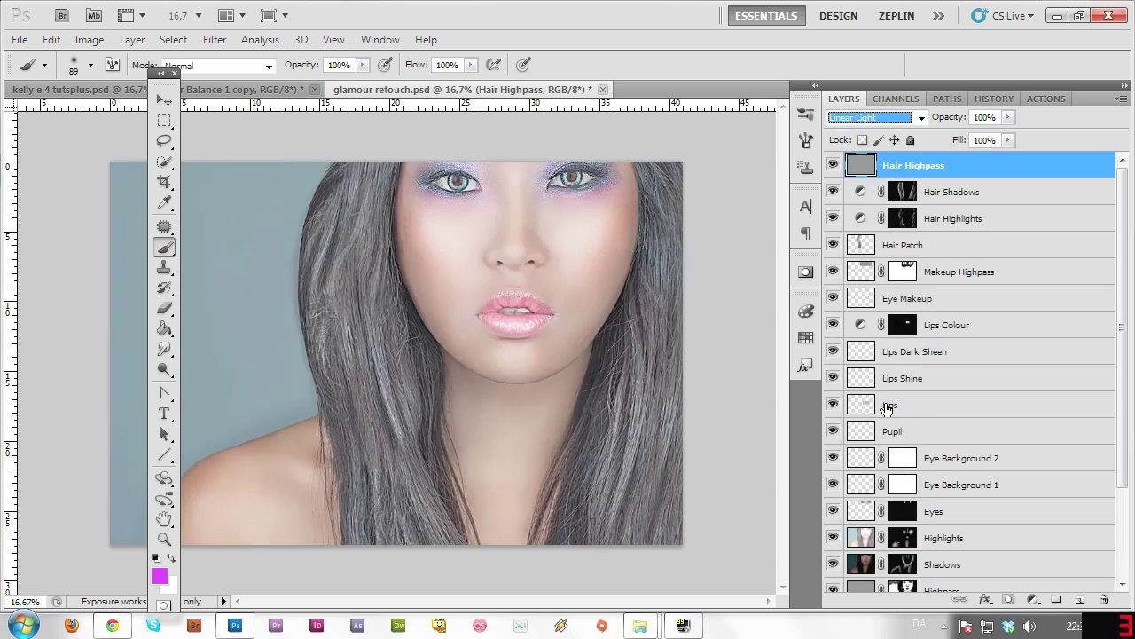
left_click(1008, 599)
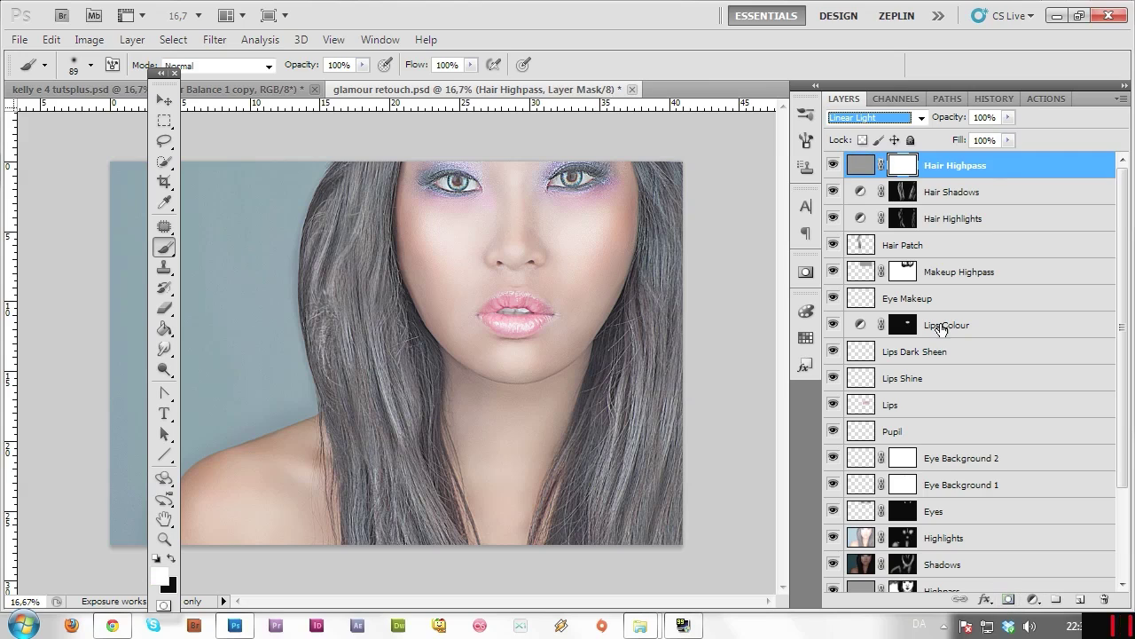
left_click(860, 165)
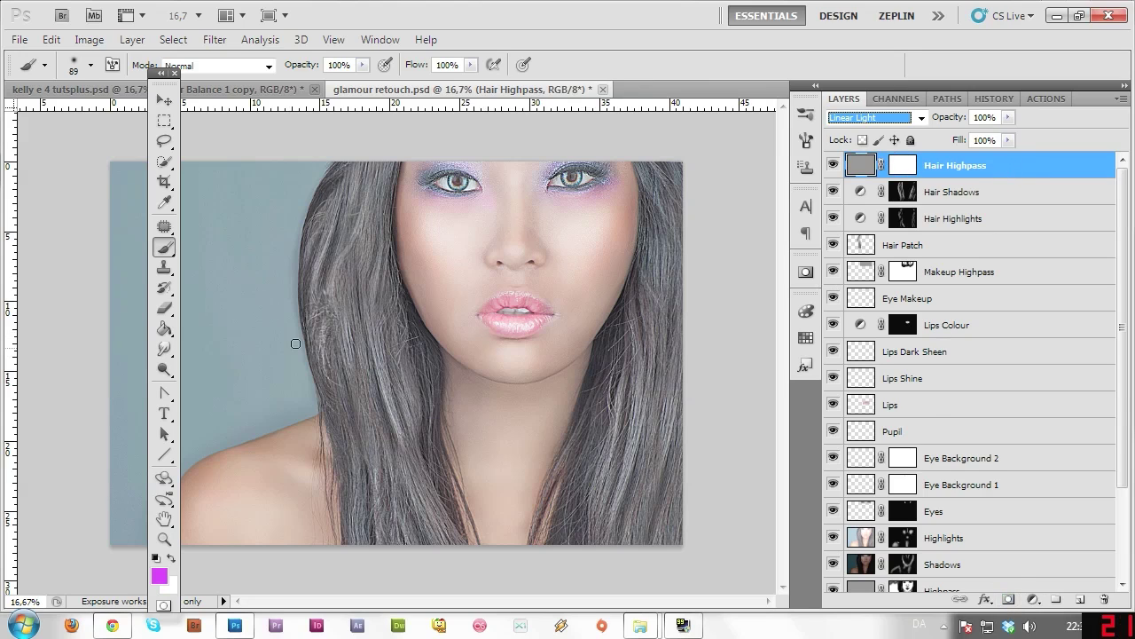
left_click(910, 167)
key("ctrl+i")
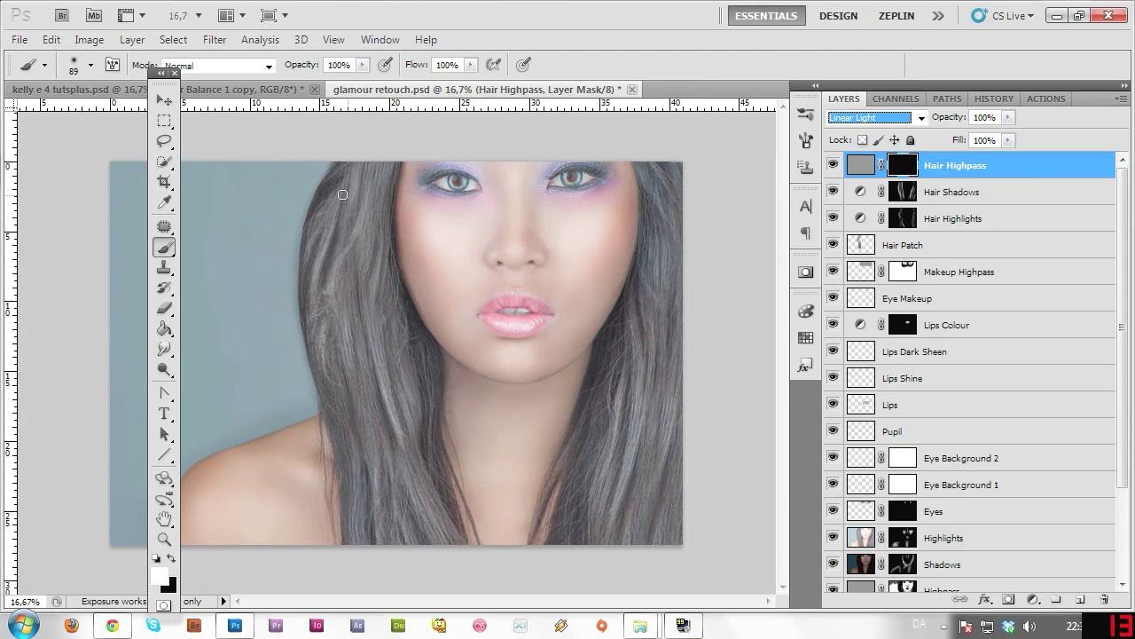
- Paint white over the hair on both sides of the face in the Hair Highpass mask with a 149 px brush
left_click(77, 65)
left_click(135, 113)
left_click(581, 37)
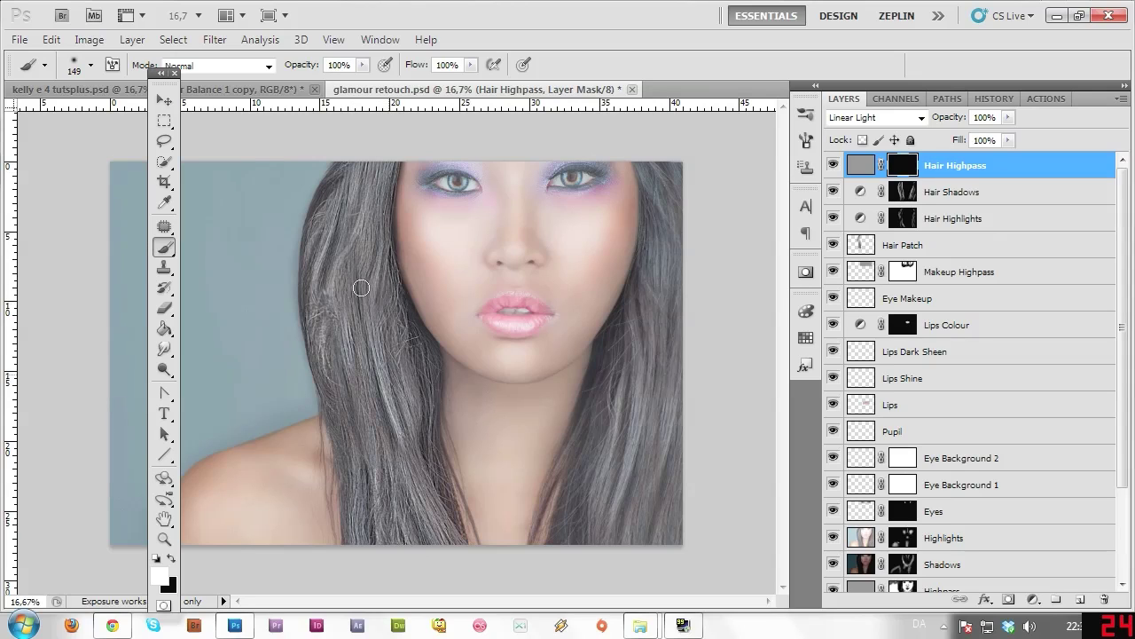
mouse_move(347, 216)
left_mouse_down()
mouse_move(371, 501)
mouse_move(346, 446)
left_mouse_up()
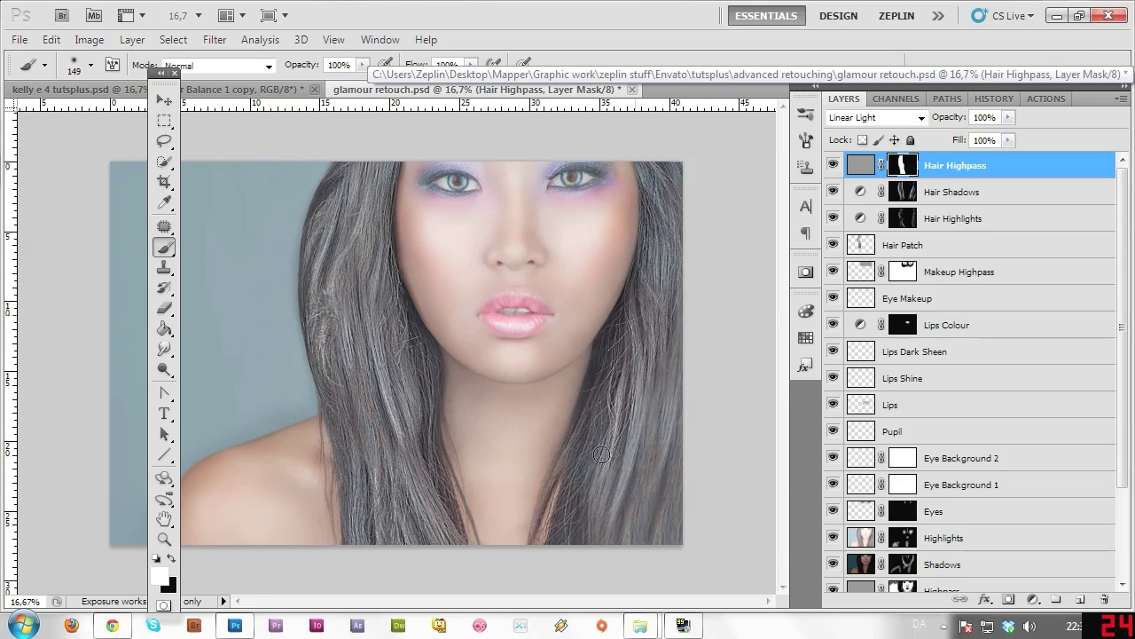
mouse_move(591, 556)
left_mouse_down()
mouse_move(622, 521)
mouse_move(625, 560)
mouse_move(647, 537)
mouse_move(681, 370)
mouse_move(674, 486)
mouse_move(688, 441)
left_mouse_up()
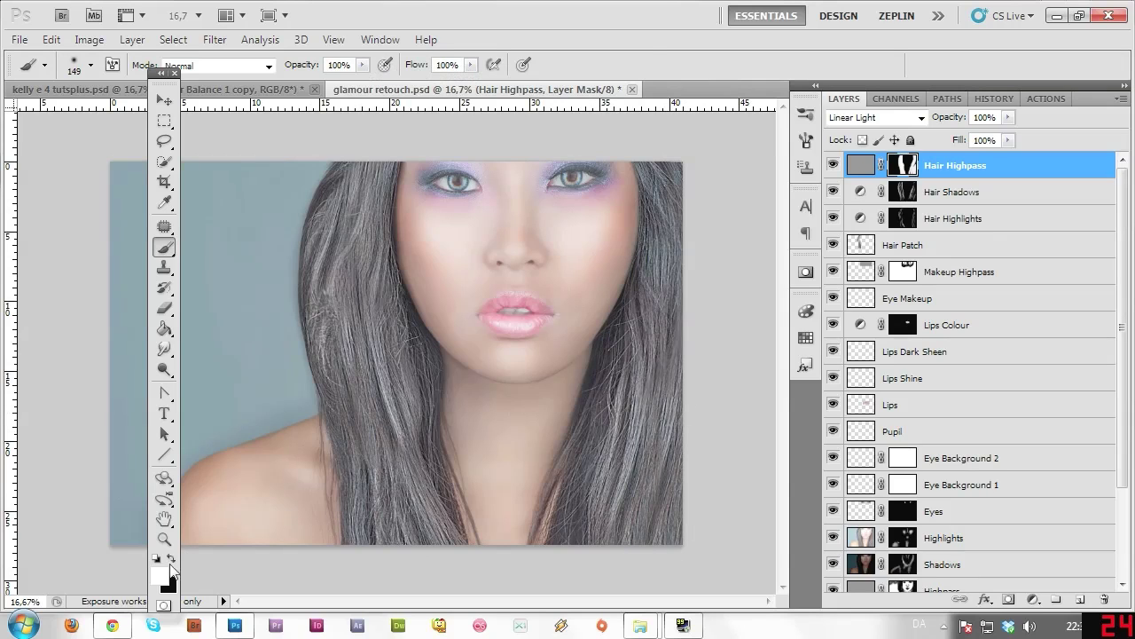
- Check the hair sharpening up close and reduce the Hair Highpass layer's opacity to 50%
left_click(165, 539)
left_click(659, 449)
left_click(696, 451)
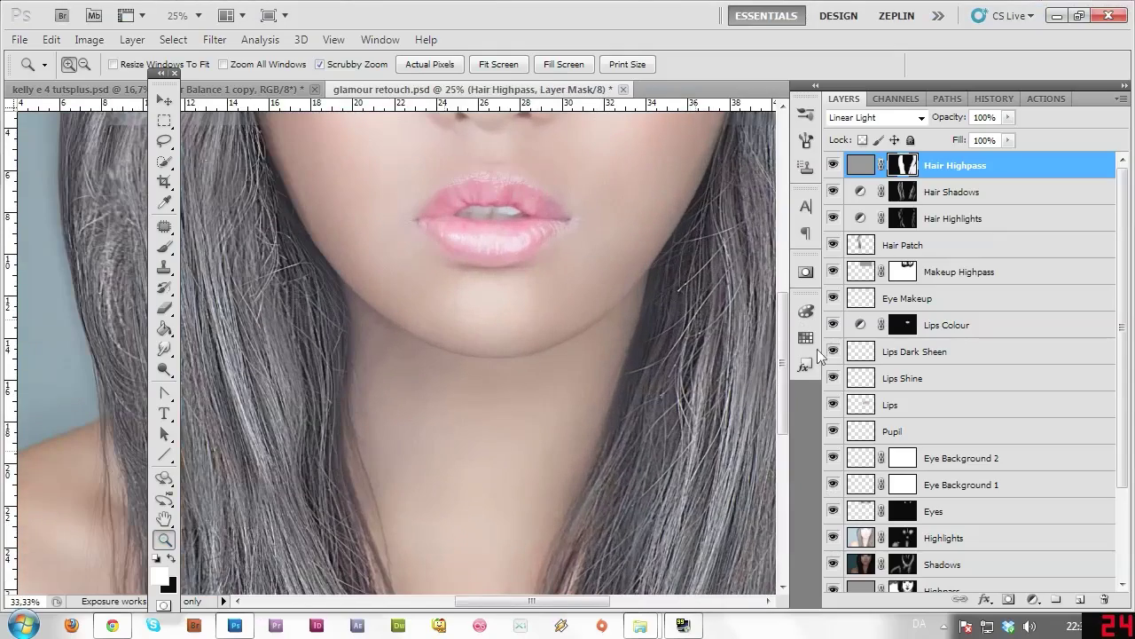
left_click(832, 165)
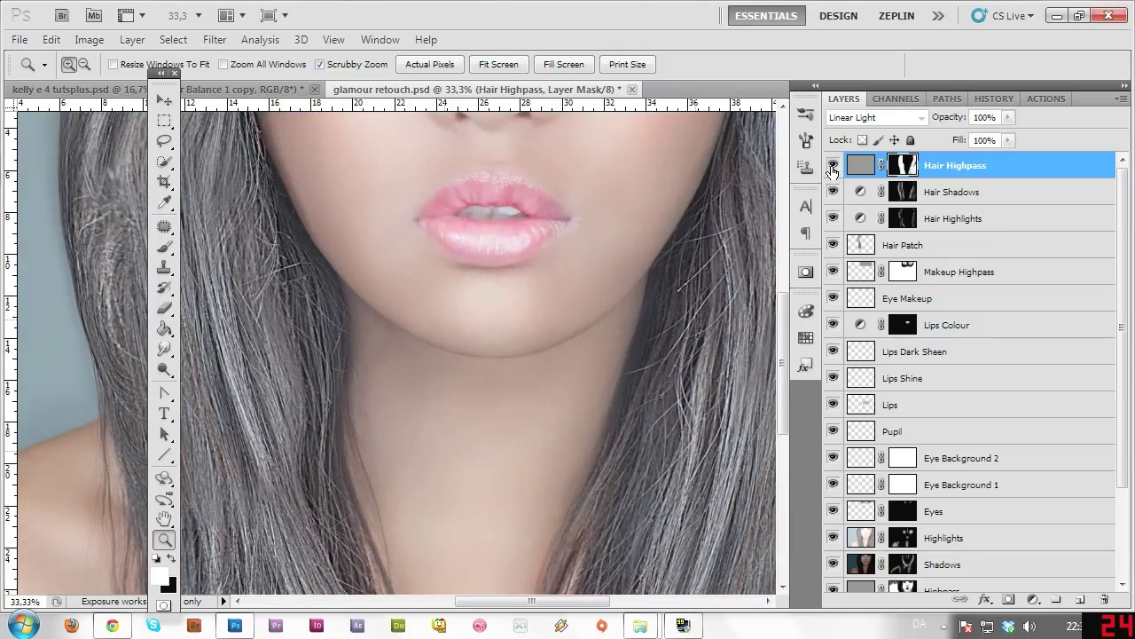
left_click(832, 168)
left_click(1005, 169)
left_click(1007, 117)
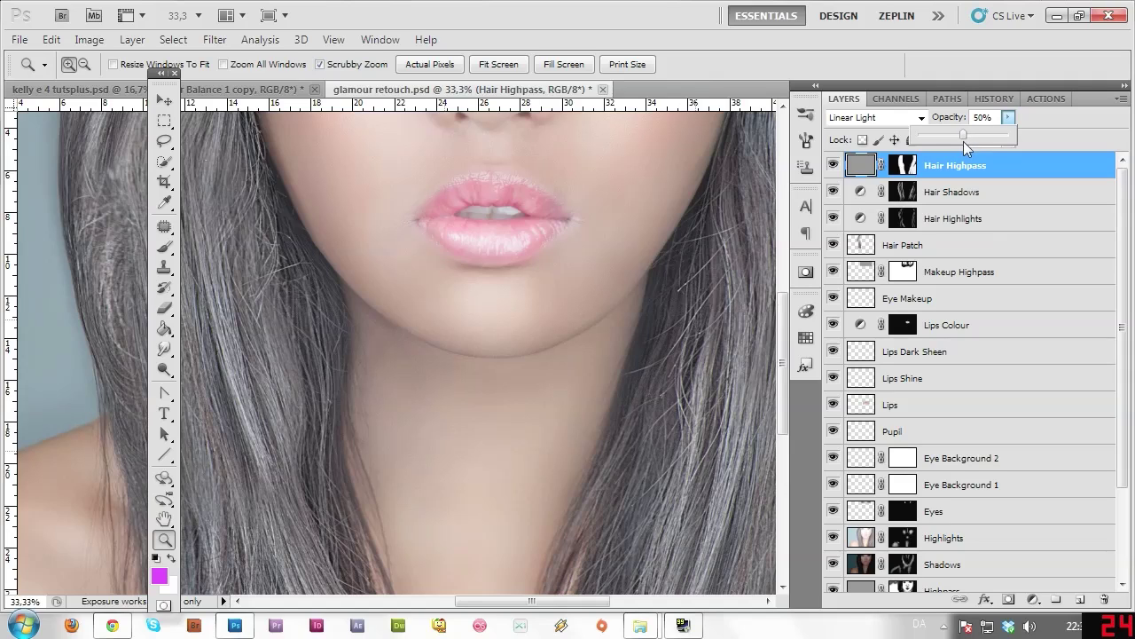
- Compare the hair with the Hair Highpass layer hidden and shown, up close and across the whole portrait
left_click(834, 167)
left_click(834, 167)
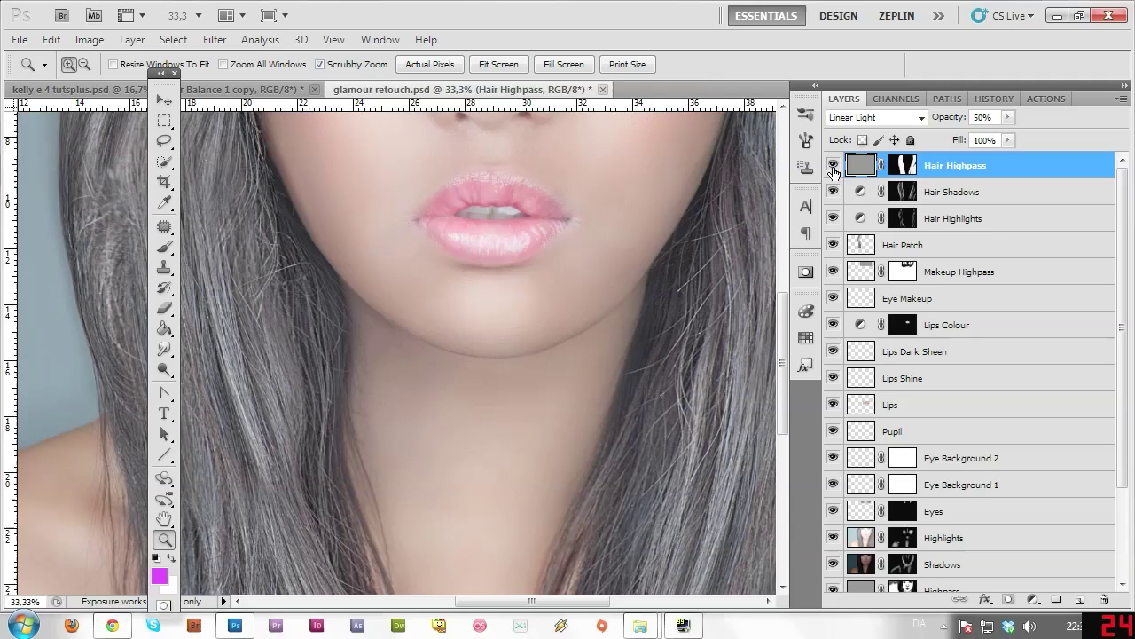
left_click(833, 166)
left_click(833, 167)
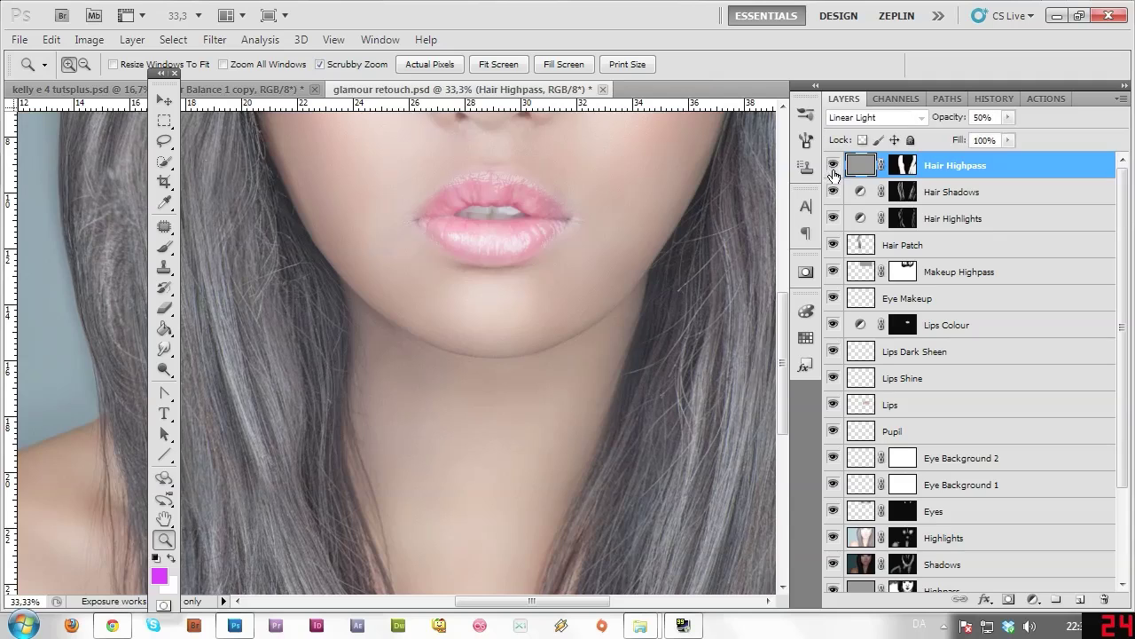
left_click(528, 419, "alt")
left_click(530, 471, "alt")
left_click(531, 501, "alt")
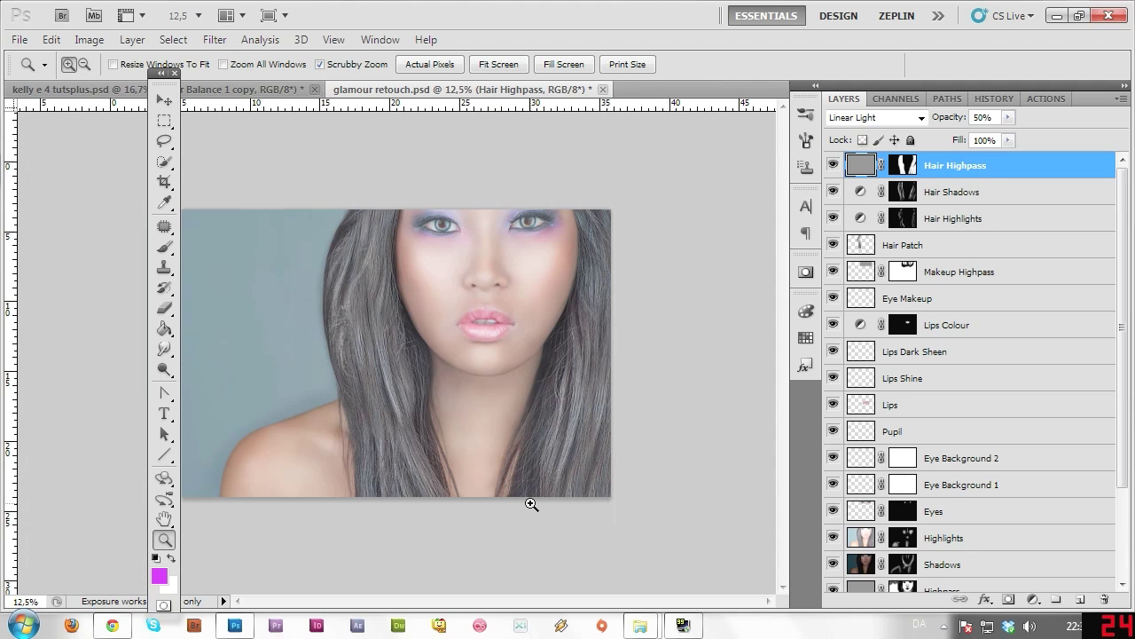
left_click(435, 364)
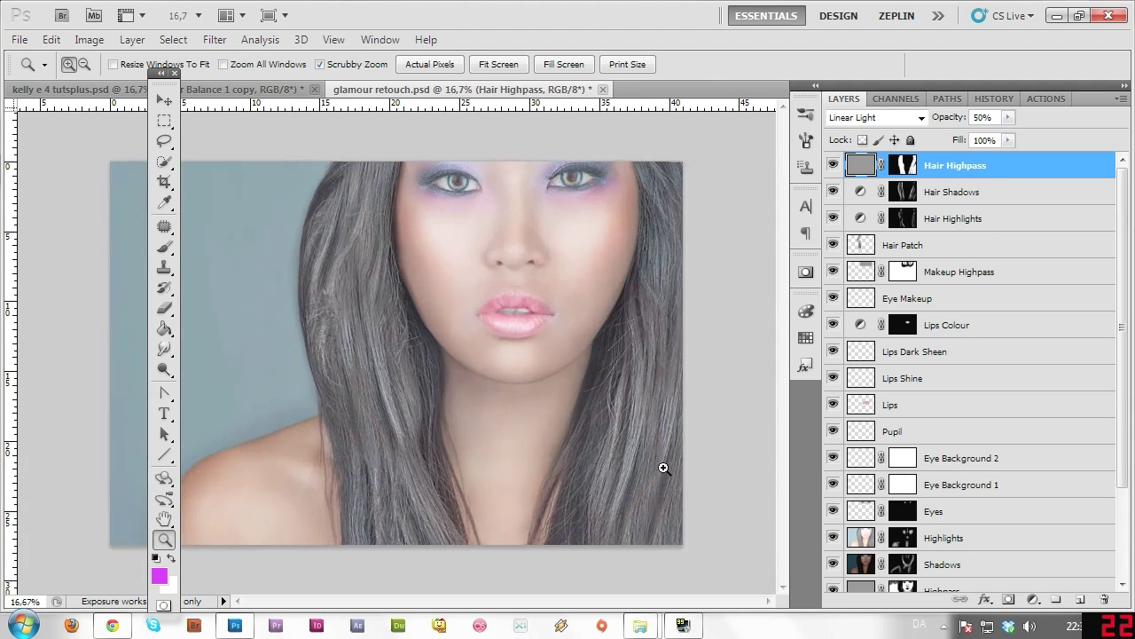
- Add a Color Balance adjustment layer on top with midtones at Cyan/Red +29, Magenta/Green -8 and Yellow/Blue -20
left_click(1034, 601)
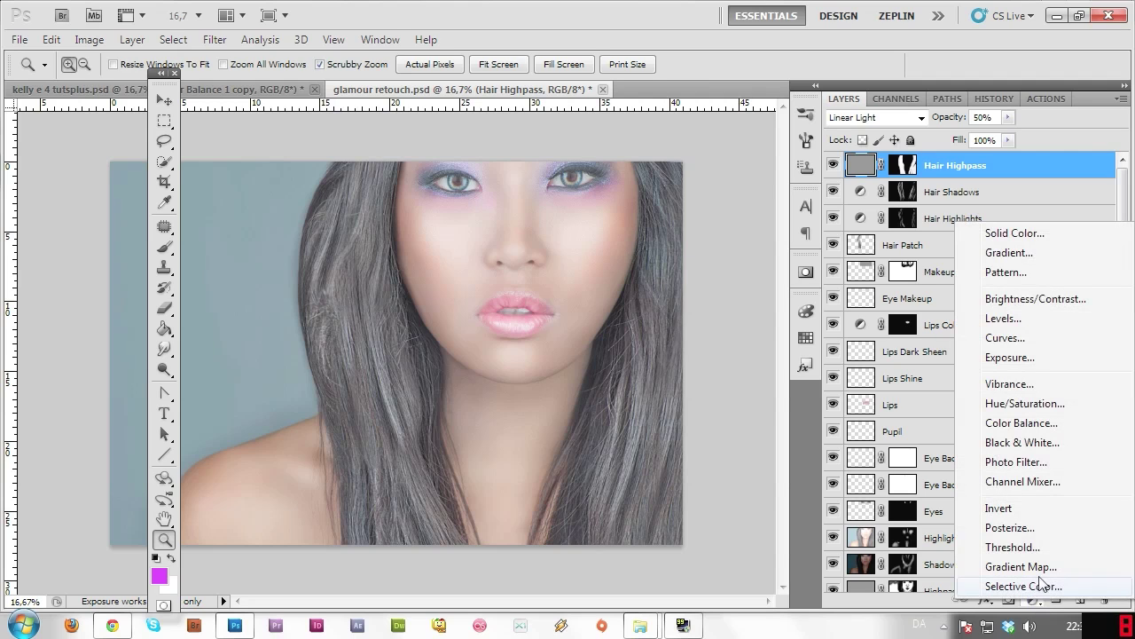
left_click(1021, 423)
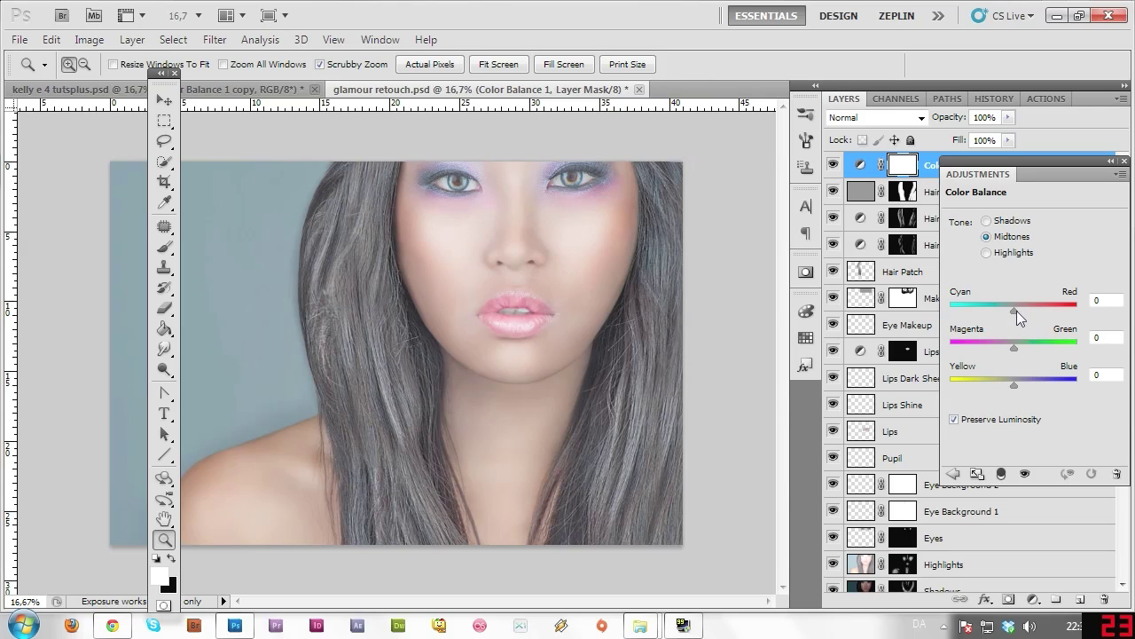
left_click_drag(1017, 310, 1012, 385)
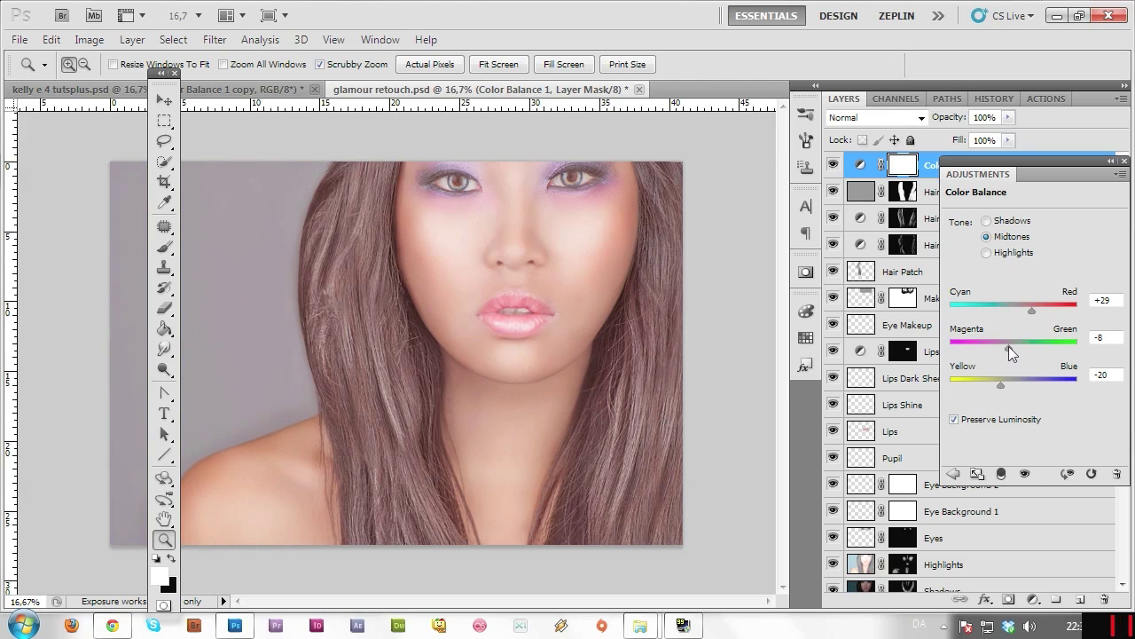
- Set the Color Balance shadows to red +31, magenta -6 and yellow -1, and the highlights to yellow -15 with slightly more red
left_click(1008, 223)
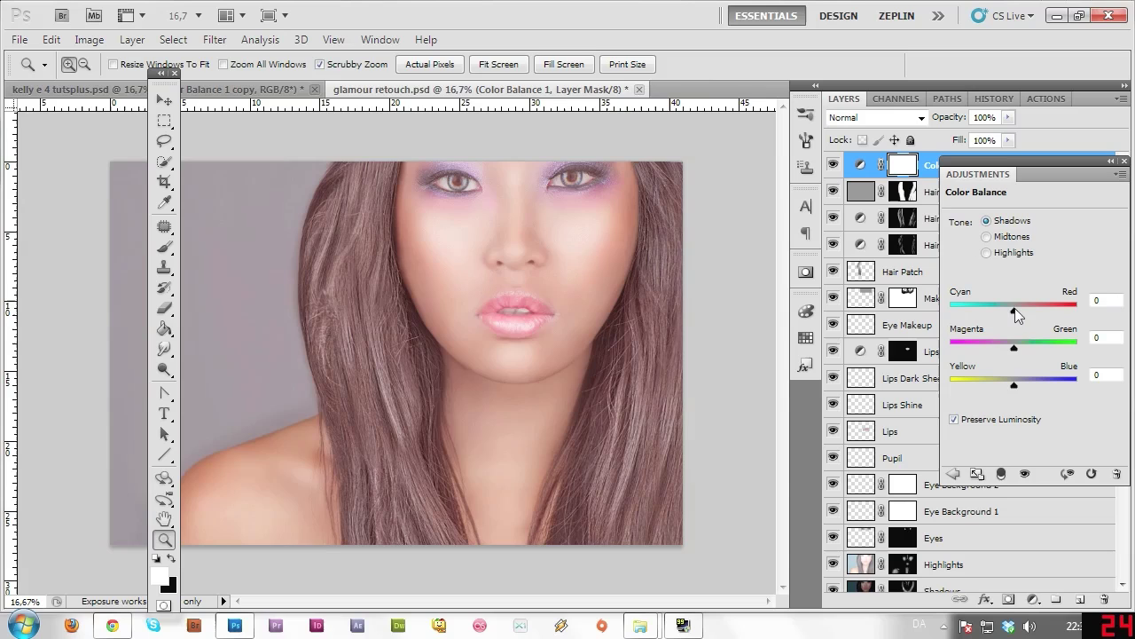
left_click_drag(1016, 311, 1033, 314)
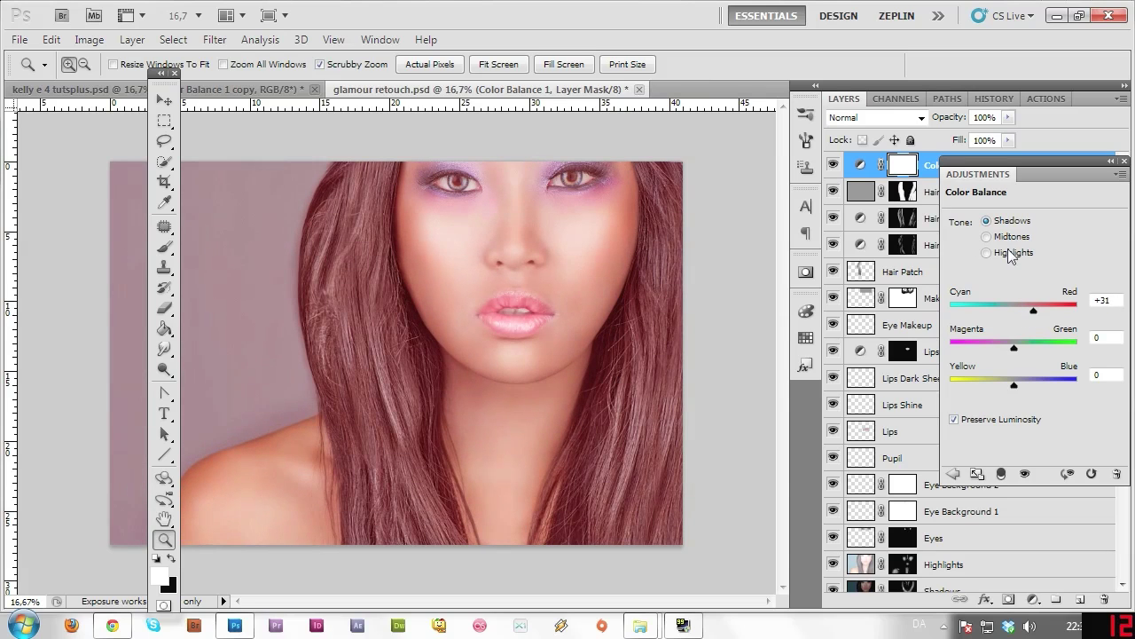
left_click_drag(1013, 352, 1007, 392)
left_click(1014, 252)
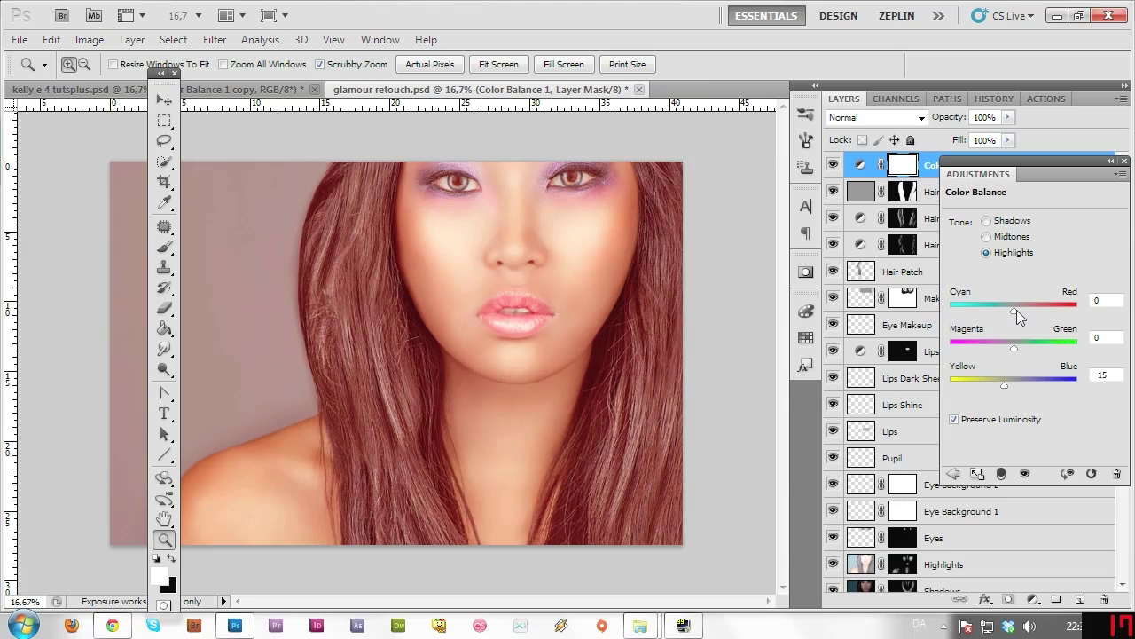
left_click_drag(1016, 310, 1021, 309)
- Strengthen the Color Balance shadows to Cyan/Red +44 and Magenta/Green -15, and close the adjustment settings
left_click(988, 221)
left_click_drag(1033, 311, 1040, 311)
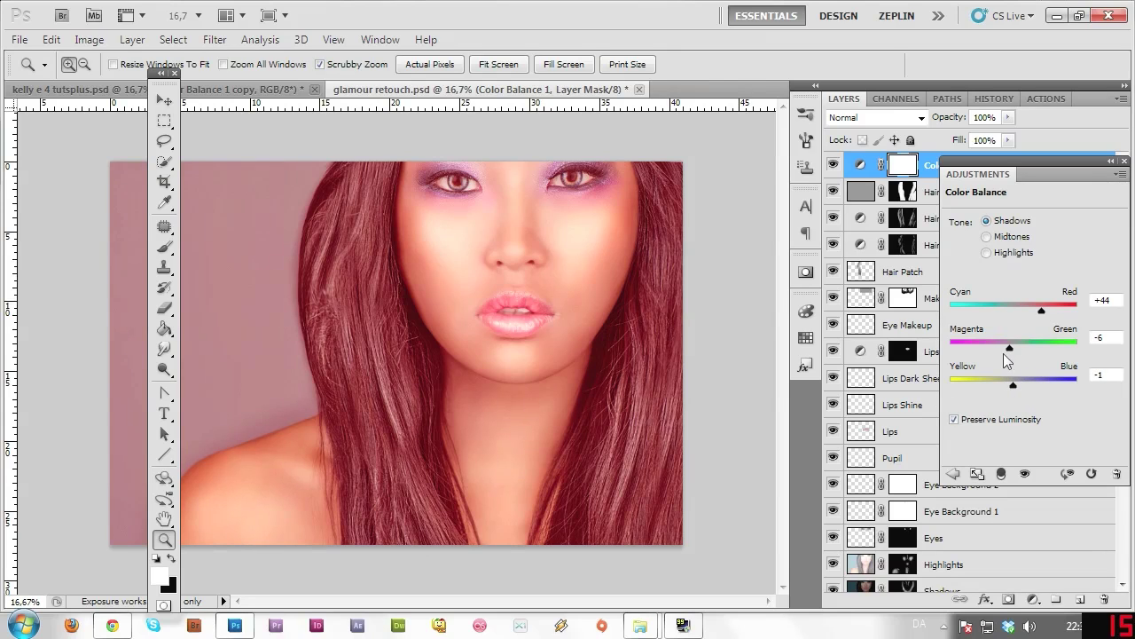
left_click_drag(1009, 347, 1004, 348)
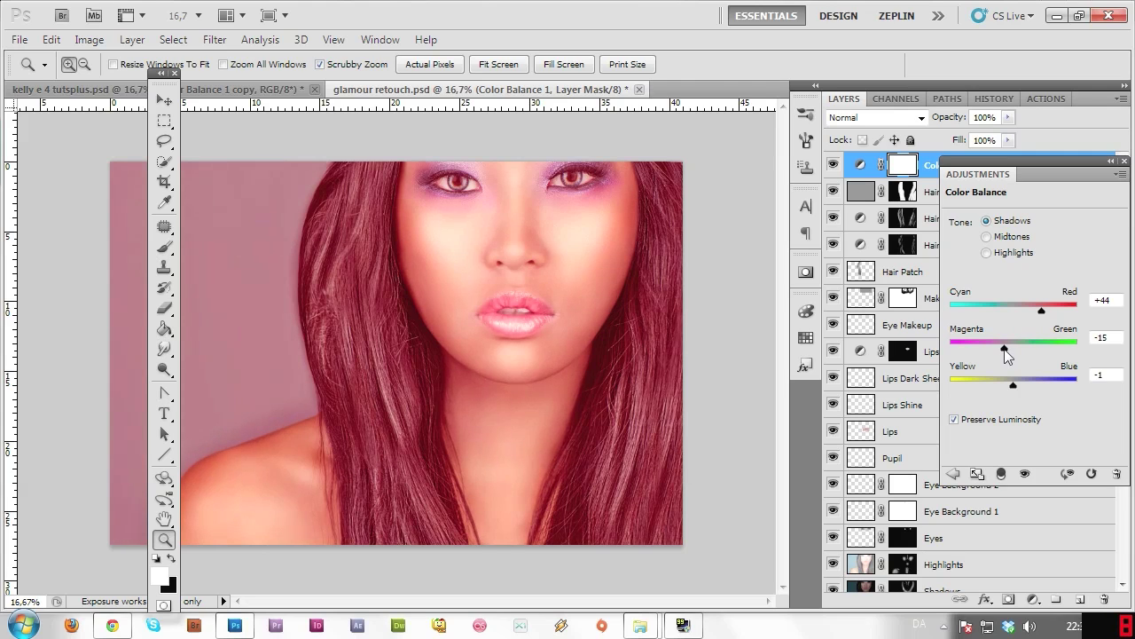
left_click(1124, 160)
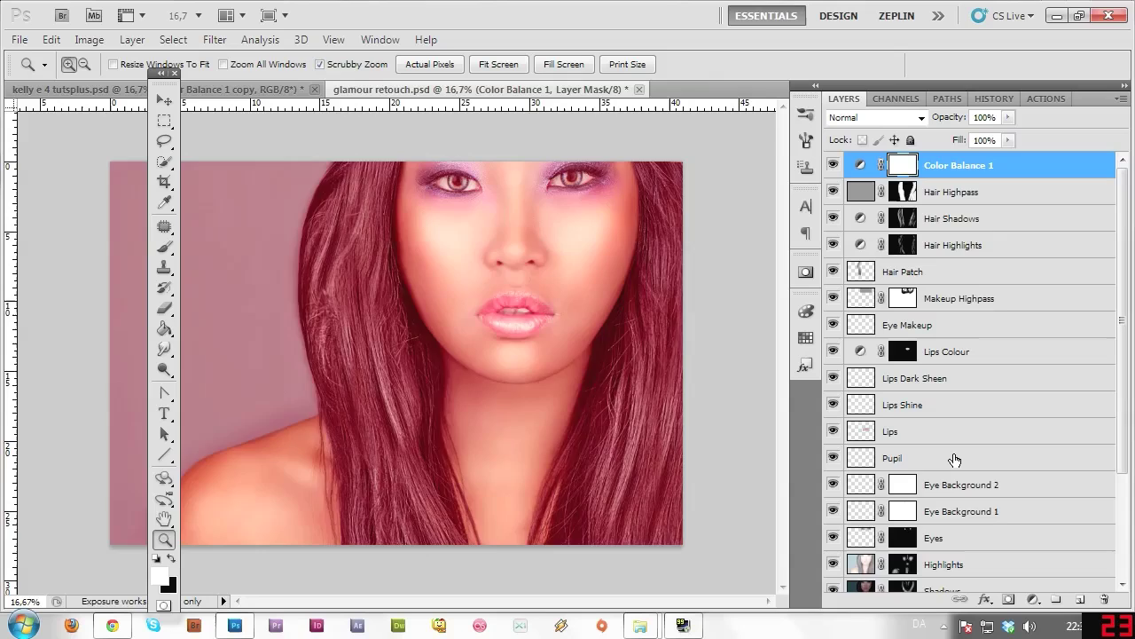
- Invert the Color Balance 1 mask to black and paint white over the hair on both sides of the face
key("ctrl+i")
key("b")
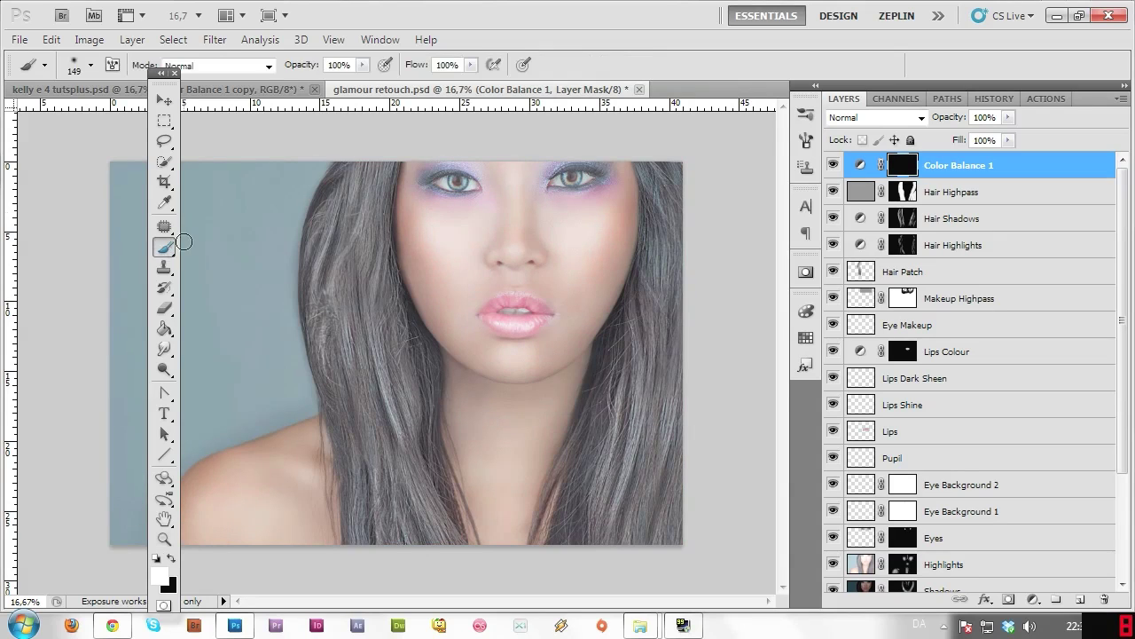
mouse_move(363, 177)
left_mouse_down()
mouse_move(328, 211)
mouse_move(348, 167)
mouse_move(319, 203)
mouse_move(332, 187)
mouse_move(309, 284)
mouse_move(345, 523)
mouse_move(358, 540)
mouse_move(375, 520)
mouse_move(419, 515)
mouse_move(452, 544)
mouse_move(424, 399)
mouse_move(431, 360)
mouse_move(428, 405)
left_mouse_up()
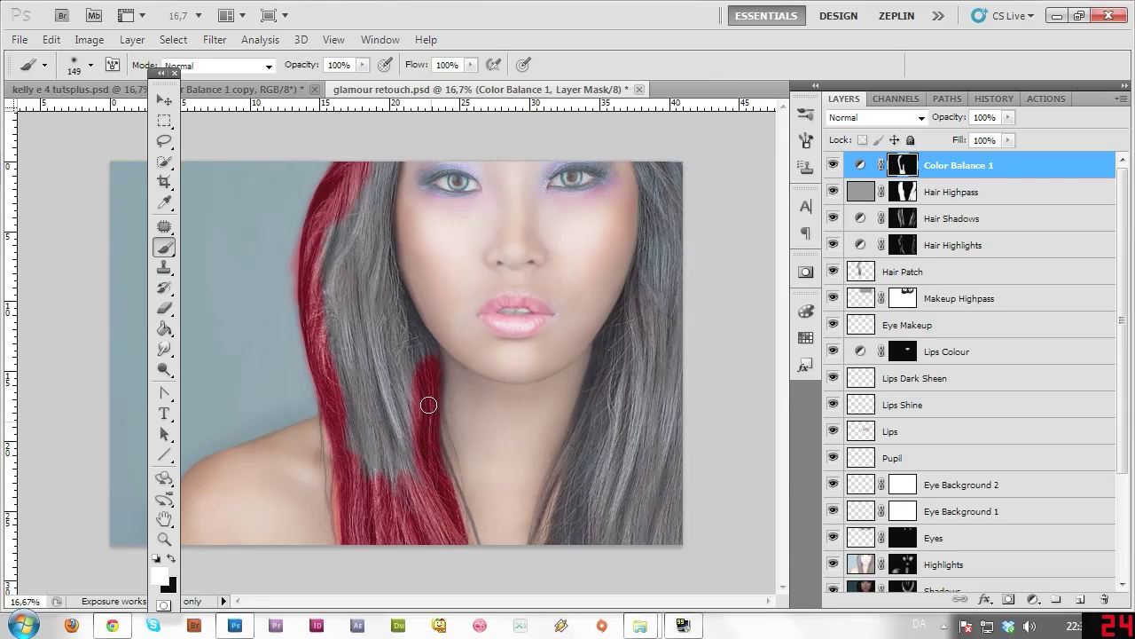
mouse_move(424, 333)
left_mouse_down()
mouse_move(430, 367)
mouse_move(384, 263)
mouse_move(386, 280)
mouse_move(385, 189)
mouse_move(378, 244)
mouse_move(375, 231)
mouse_move(392, 158)
mouse_move(372, 160)
mouse_move(340, 221)
mouse_move(338, 409)
mouse_move(339, 314)
mouse_move(371, 484)
mouse_move(347, 357)
mouse_move(360, 389)
mouse_move(348, 221)
mouse_move(376, 321)
mouse_move(379, 275)
mouse_move(417, 457)
mouse_move(411, 367)
mouse_move(391, 370)
mouse_move(415, 489)
mouse_move(382, 348)
mouse_move(383, 479)
mouse_move(387, 413)
mouse_move(403, 476)
left_mouse_up()
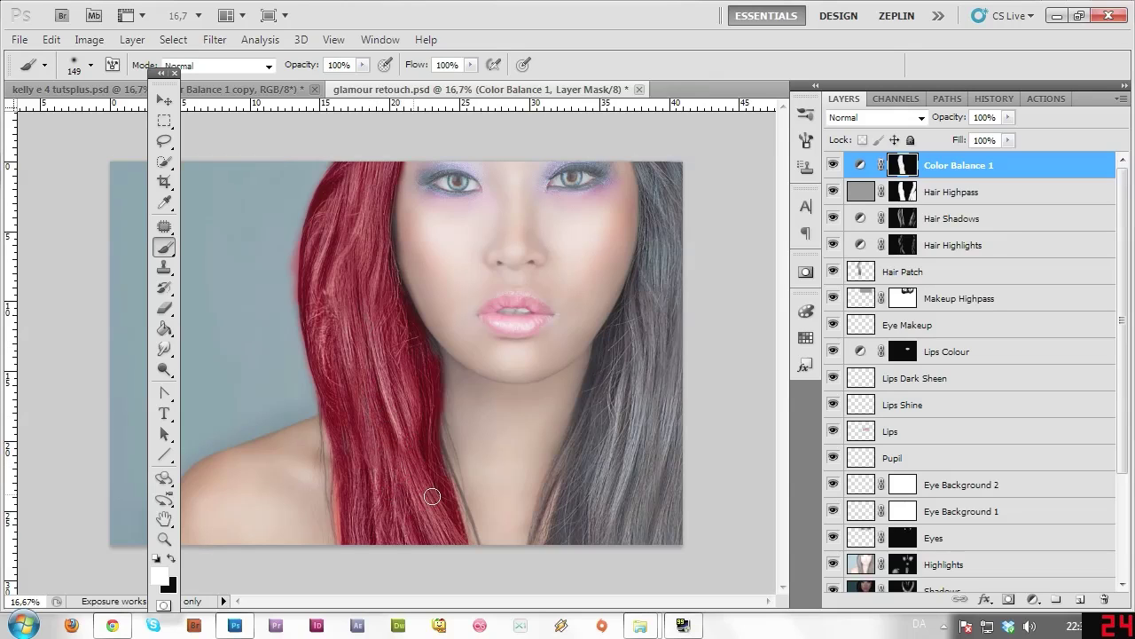
mouse_move(570, 541)
left_mouse_down()
mouse_move(597, 398)
mouse_move(580, 436)
mouse_move(608, 337)
mouse_move(594, 379)
mouse_move(637, 304)
mouse_move(641, 165)
mouse_move(656, 171)
mouse_move(676, 232)
mouse_move(674, 310)
left_mouse_up()
mouse_move(690, 531)
left_mouse_down()
mouse_move(685, 402)
mouse_move(667, 572)
mouse_move(670, 500)
mouse_move(635, 568)
mouse_move(617, 566)
mouse_move(655, 462)
mouse_move(618, 541)
mouse_move(629, 529)
mouse_move(593, 518)
mouse_move(612, 430)
mouse_move(596, 458)
mouse_move(654, 282)
mouse_move(626, 507)
mouse_move(663, 266)
mouse_move(676, 386)
mouse_move(620, 470)
left_mouse_up()
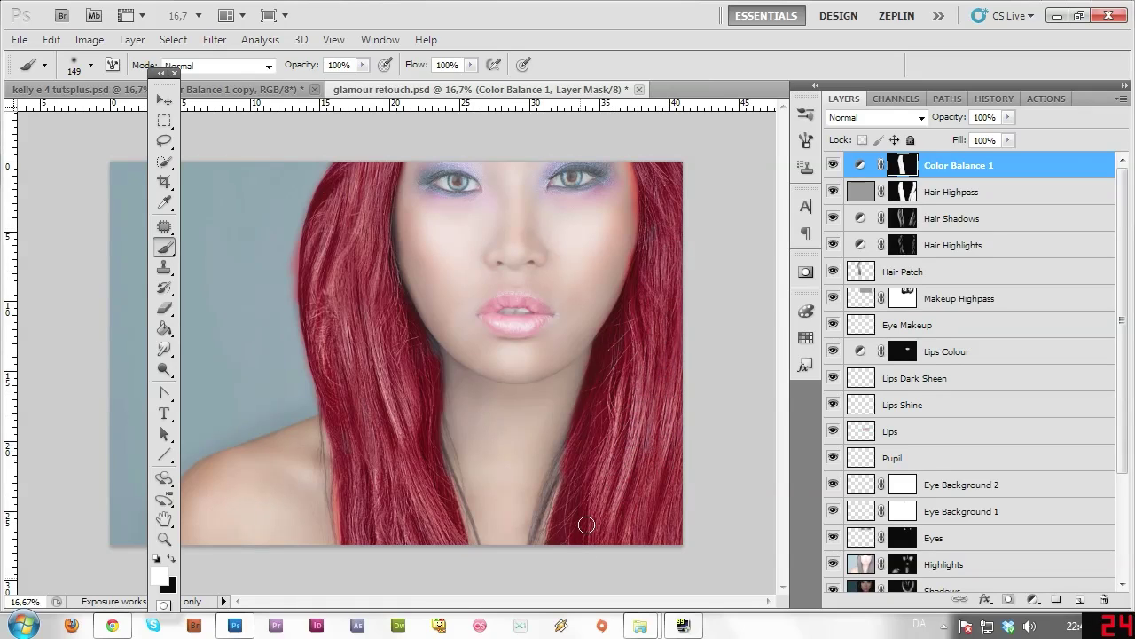
- Finish painting the lower hair white on the Color Balance 1 mask, and paint black along the cheeks and jaw to remove the red spill
left_click_drag(586, 525, 589, 520)
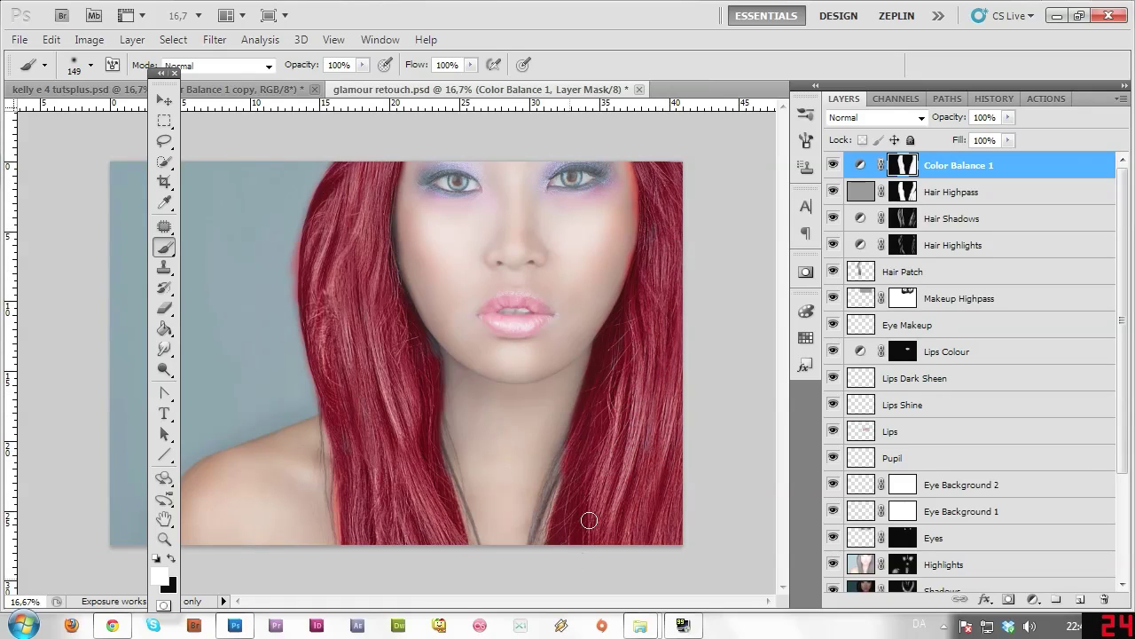
left_click(171, 557)
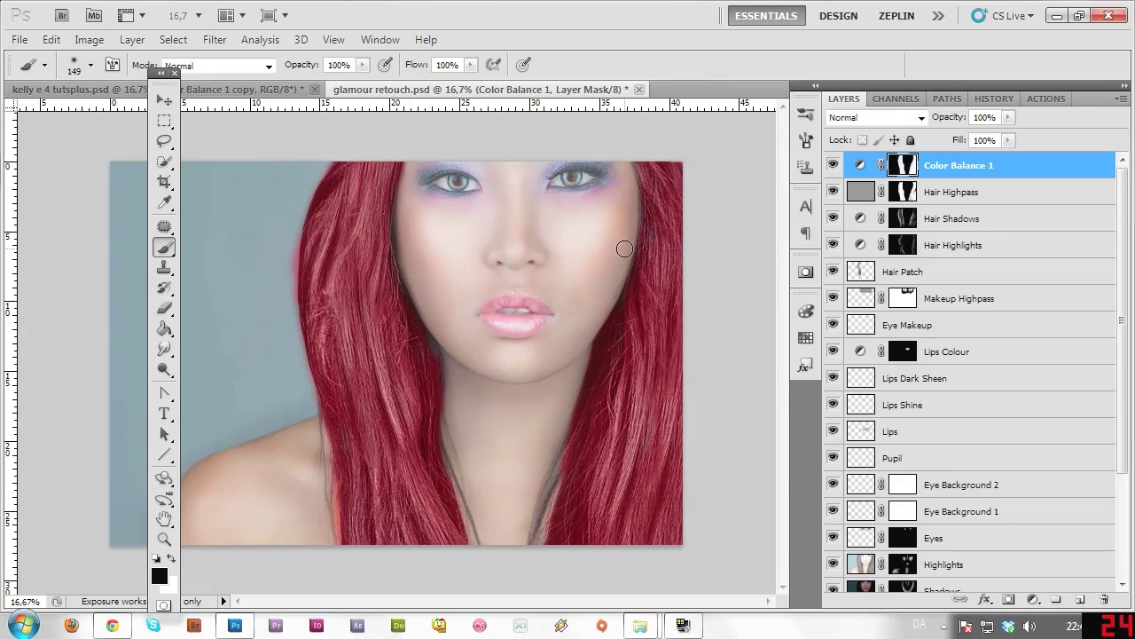
mouse_move(579, 349)
left_mouse_down()
mouse_move(567, 406)
mouse_move(587, 344)
mouse_move(532, 456)
mouse_move(557, 383)
mouse_move(433, 413)
mouse_move(450, 354)
left_mouse_up()
- Refine the Color Balance 1 mask with 88 px and 36 px brushes, filling hair edges in white and clearing spill on the background in black
left_click(172, 558)
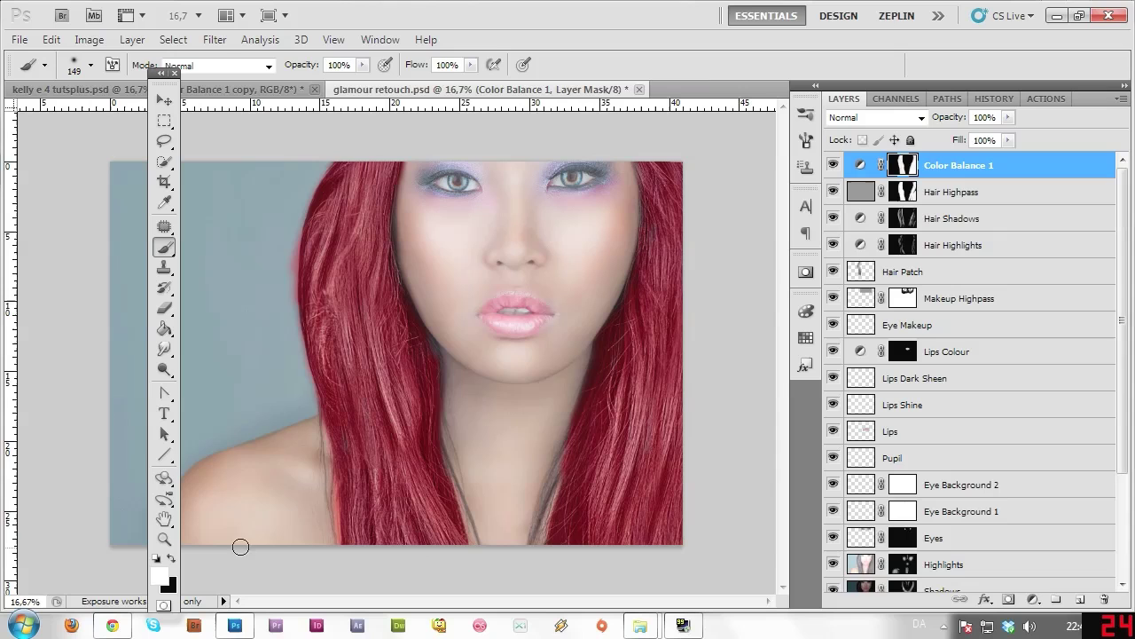
left_click(89, 65)
left_click_drag(110, 113, 103, 113)
left_click(592, 36)
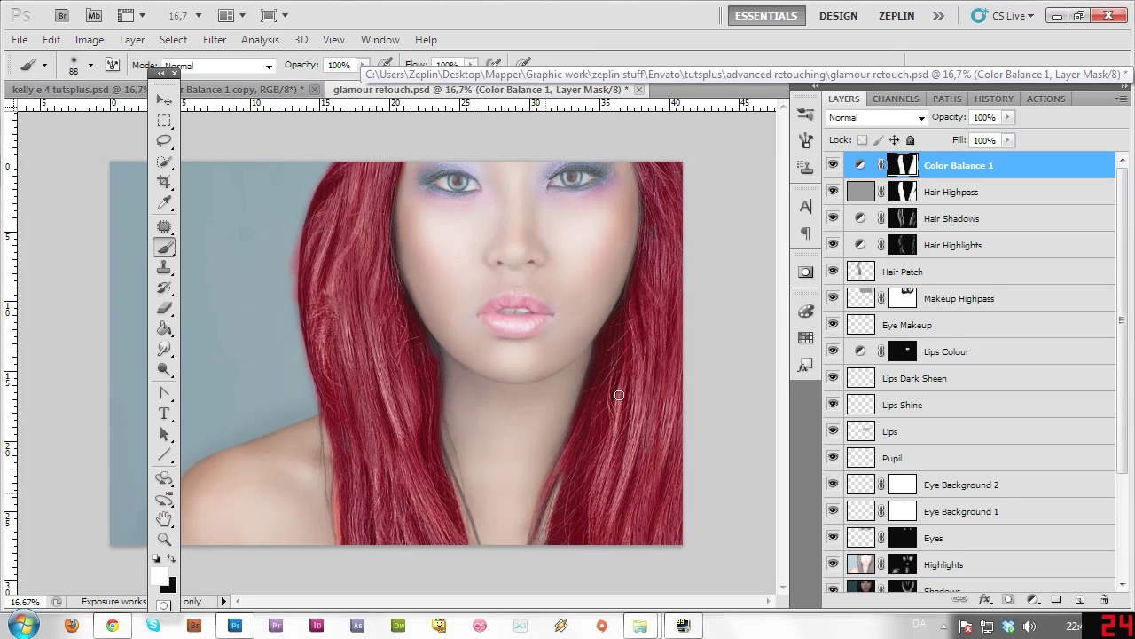
left_click(89, 65)
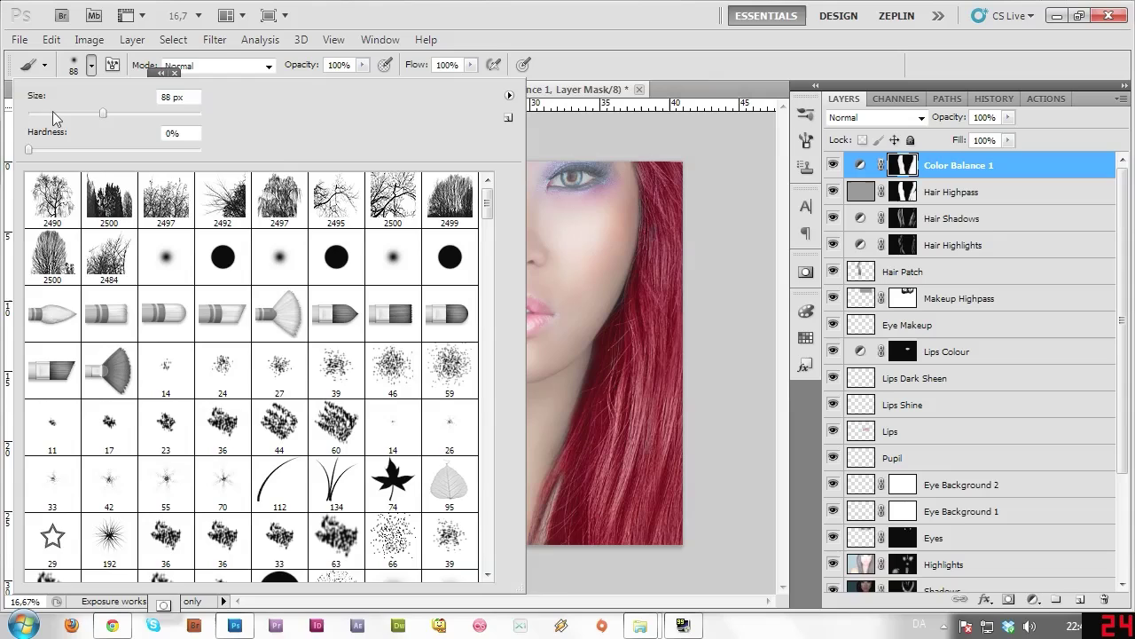
left_click(59, 112)
left_click(619, 55)
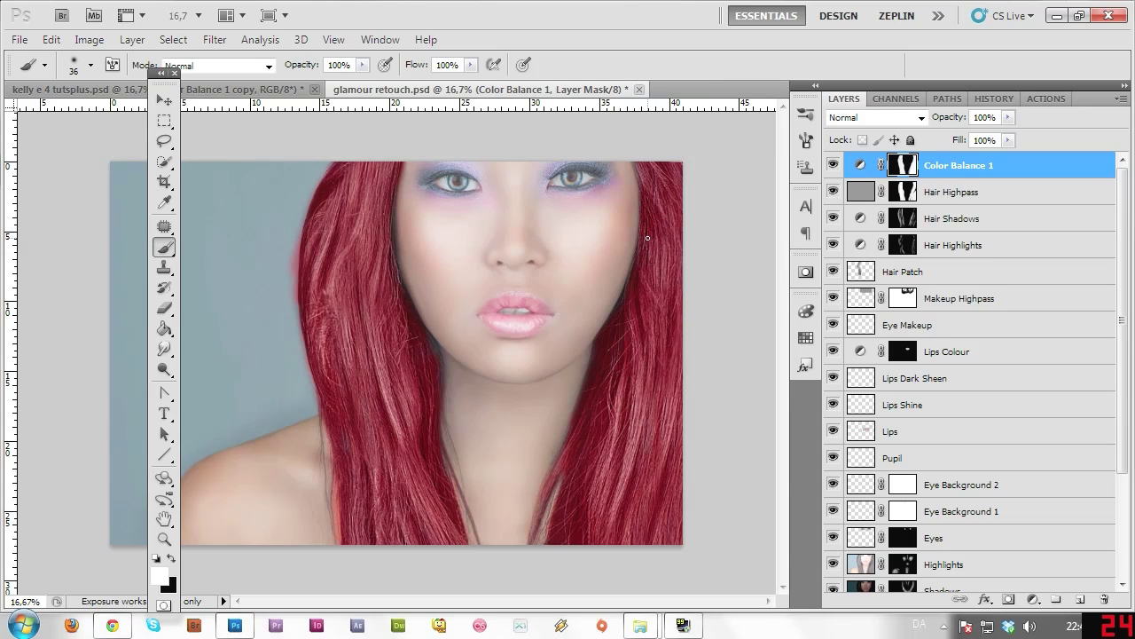
left_click(170, 557)
- Add a Curves adjustment layer on top and replace its blank mask with the hair selection from the Color Balance 1 mask
left_click(1032, 601)
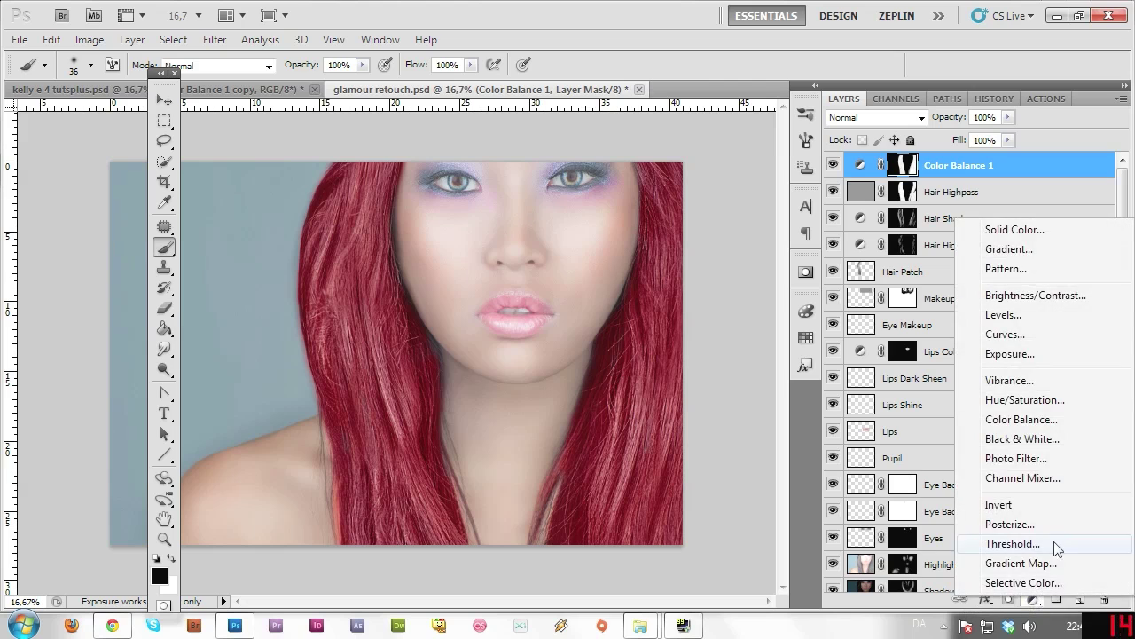
left_click(1029, 335)
left_click_drag(913, 171, 1104, 601)
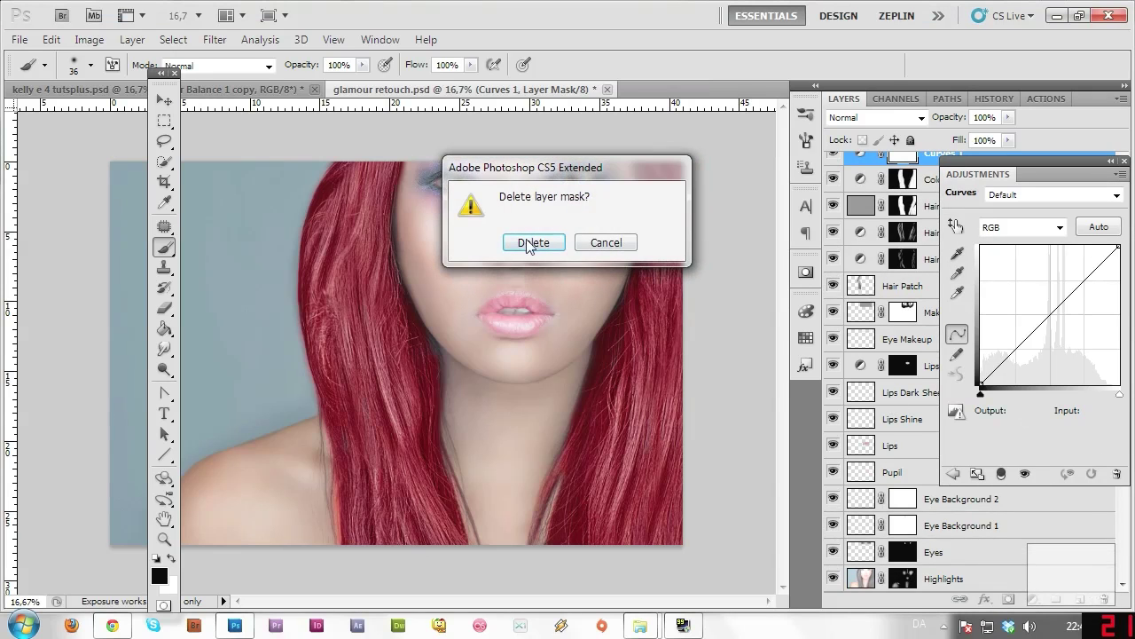
left_click(533, 242)
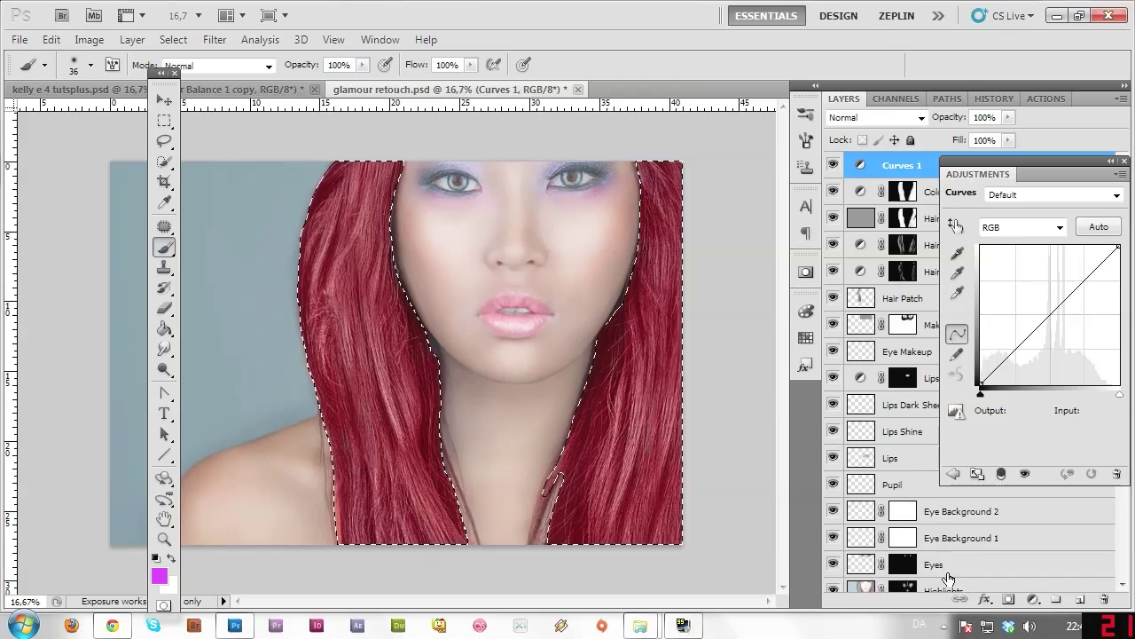
left_click(1008, 597)
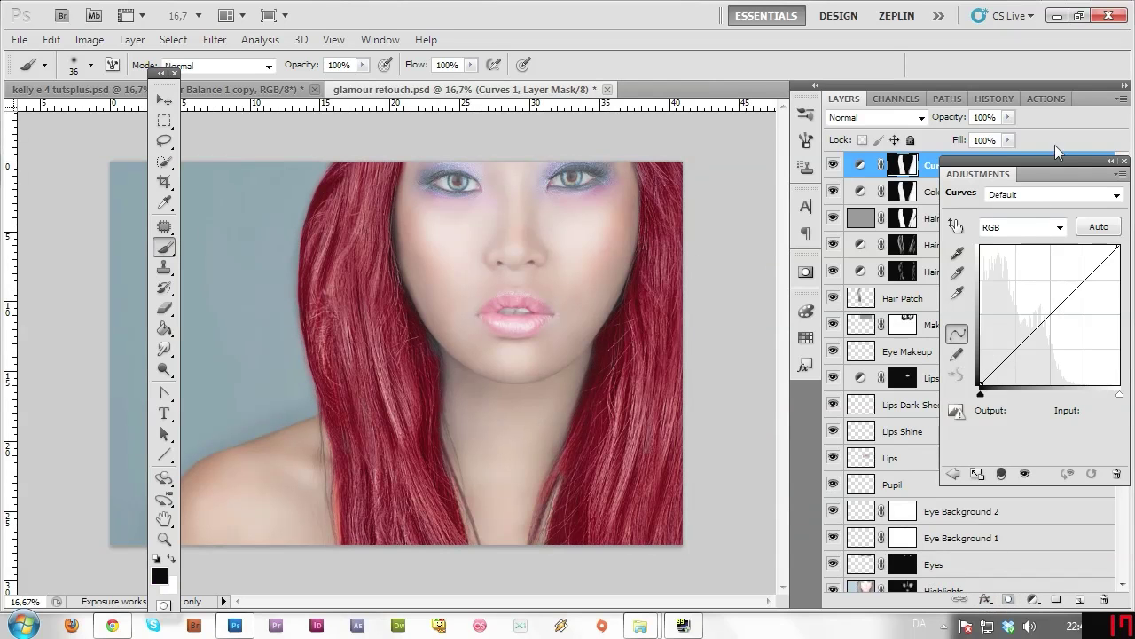
- Move the adjustment settings clear of the layer list and rename the Color Balance 1 layer as Hair Colour 1
left_click_drag(998, 171, 89, 152)
double_click(953, 193)
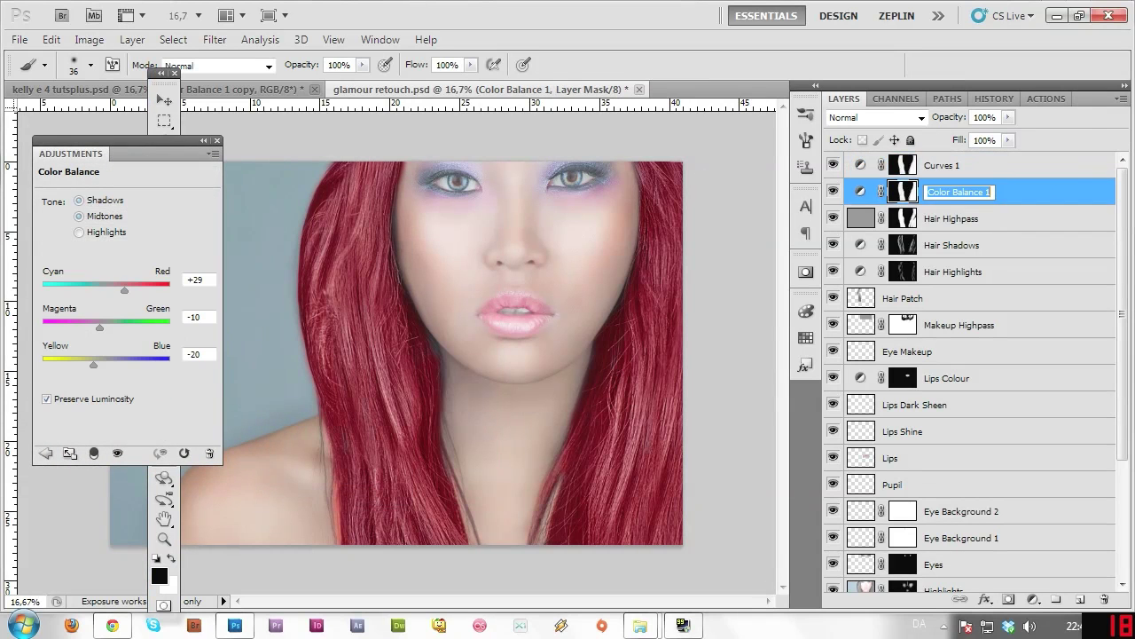
type("Hai")
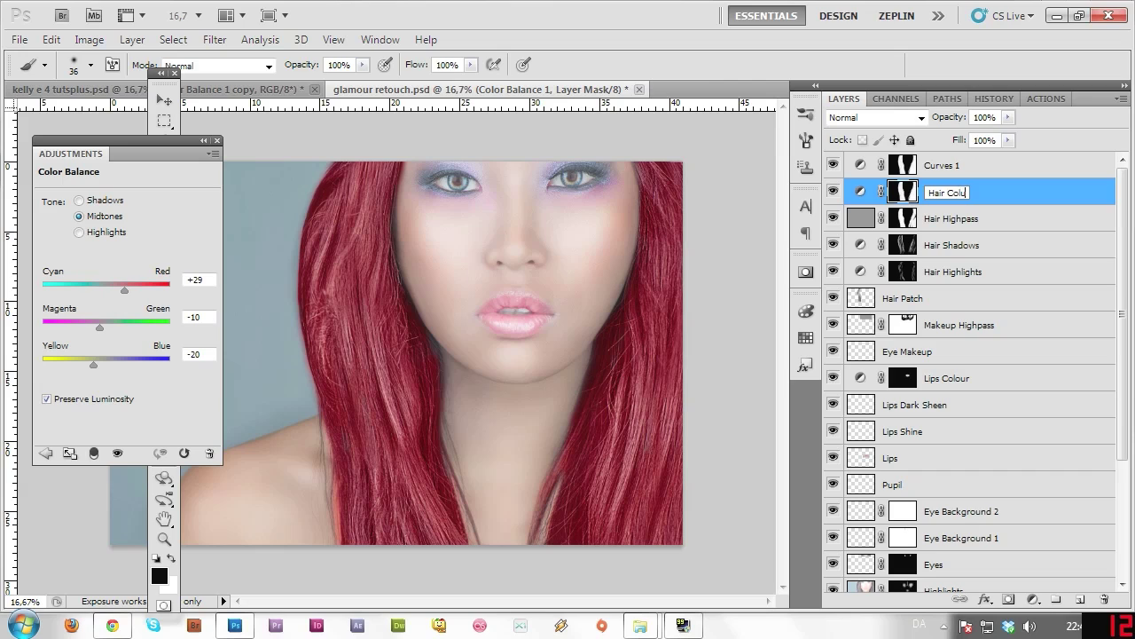
type("r Colu")
key("BackSpace")
key("BackSpace")
type("lour 1")
key("Return")
- Rename the Curves 1 layer as Hair Curves 1
double_click(941, 165)
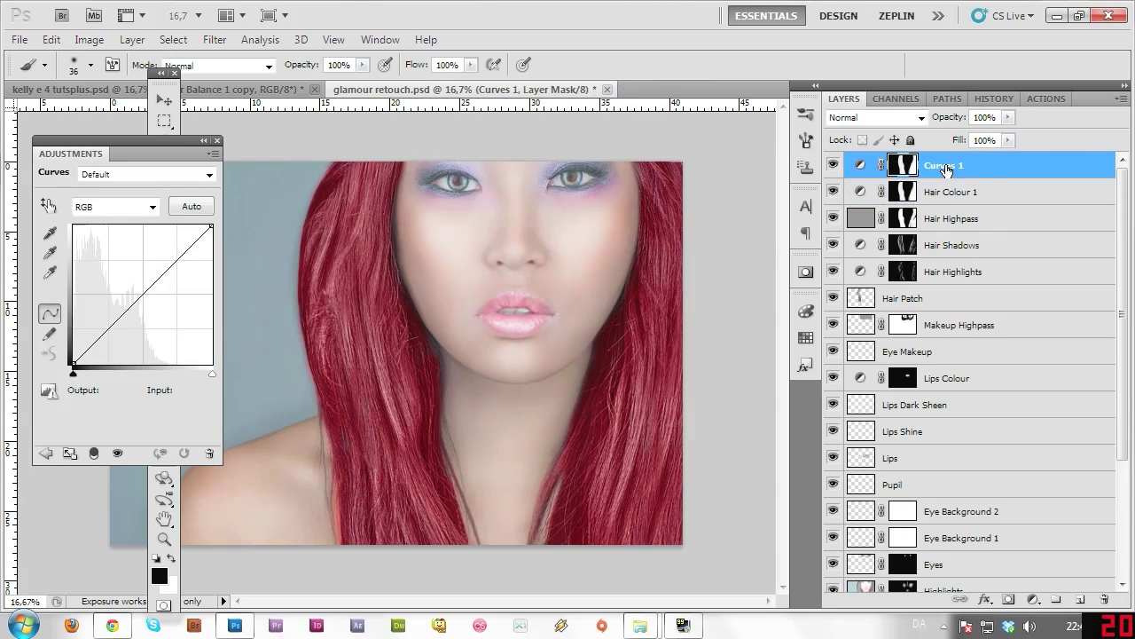
type("Hair Cur")
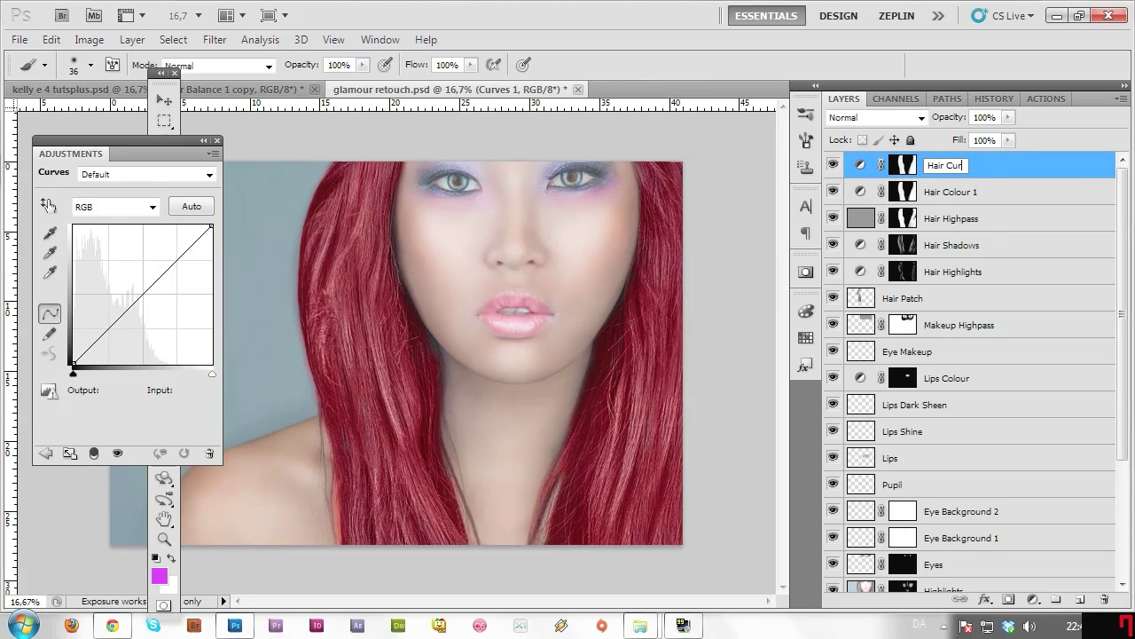
type("ves 1")
key("Return")
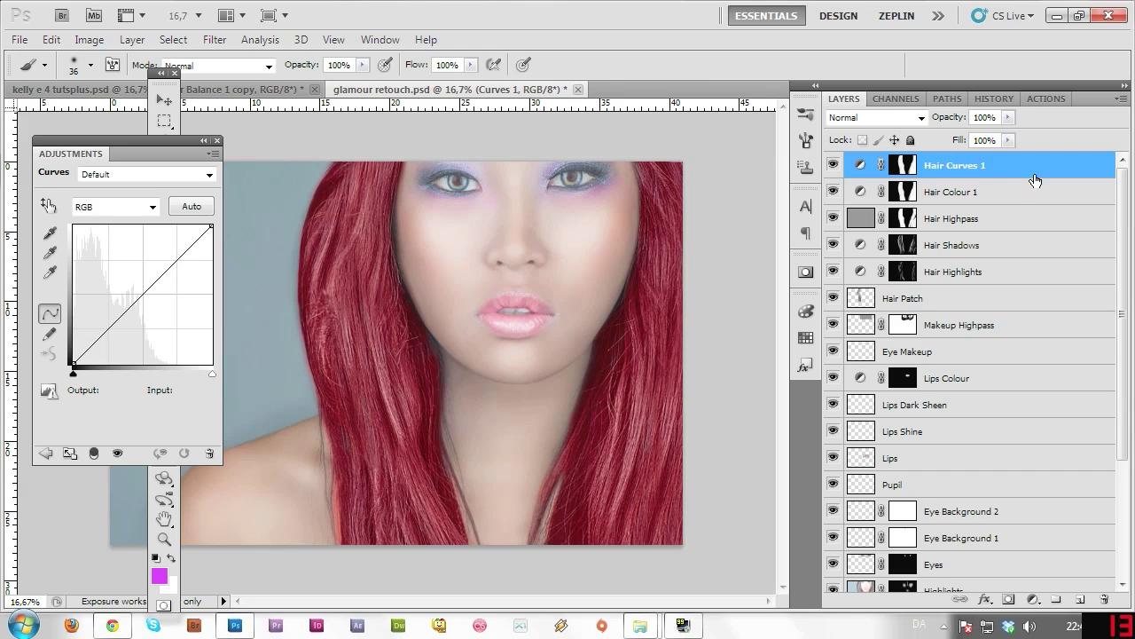
- Darken the hair curve by slightly lowering the white end and setting a midtone point at input 123, output 100
left_click_drag(209, 232, 212, 232)
left_click_drag(145, 295, 146, 306)
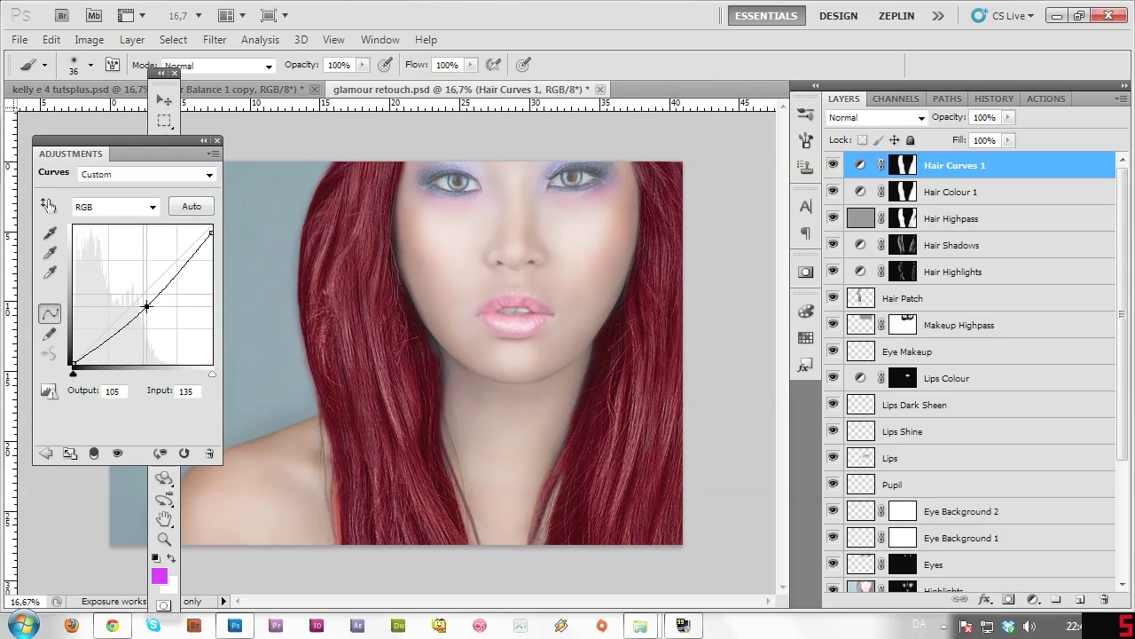
left_click_drag(213, 234, 211, 230)
left_click_drag(148, 305, 141, 308)
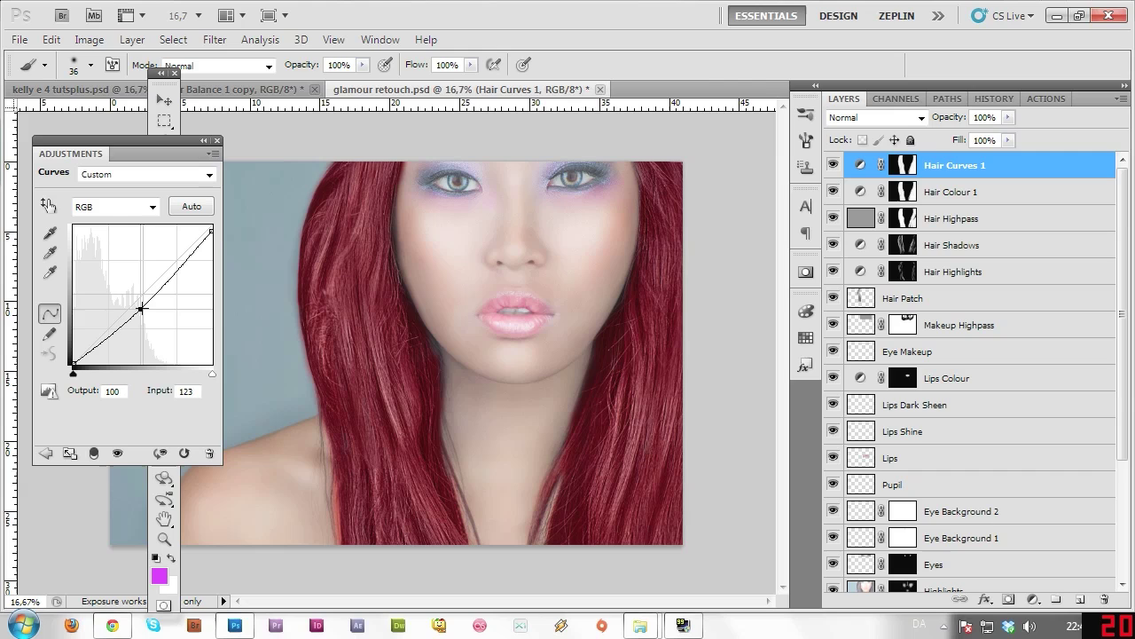
- Add a Color Balance adjustment layer on top and replace its blank mask with the hair selection from the Hair Curves 1 mask
left_click(1032, 601)
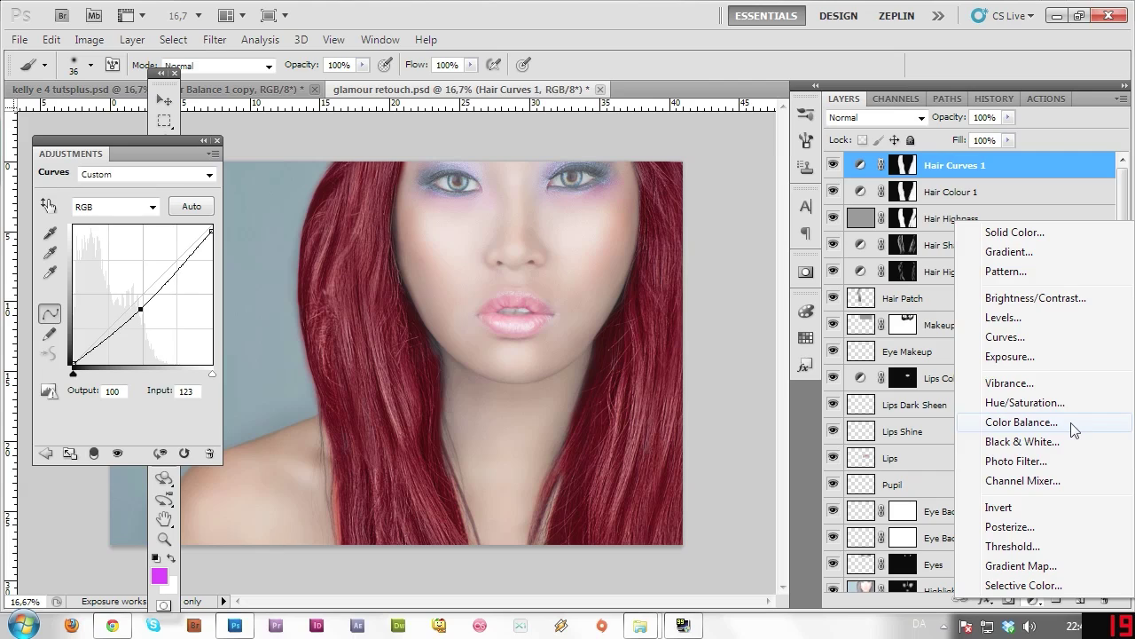
left_click(1021, 422)
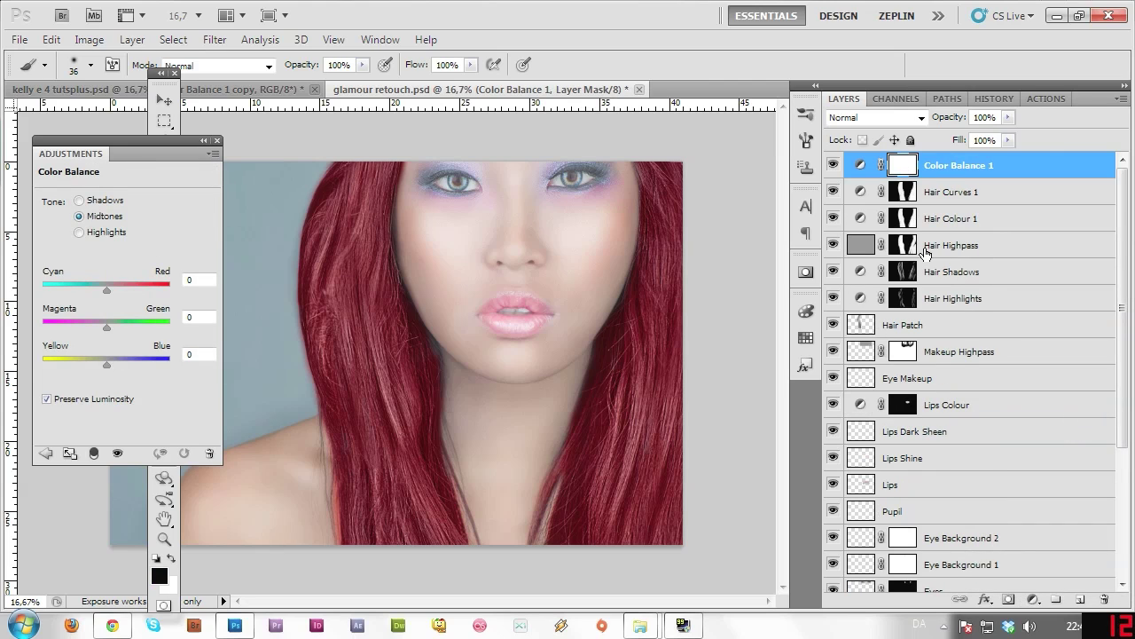
left_click_drag(906, 168, 1102, 597)
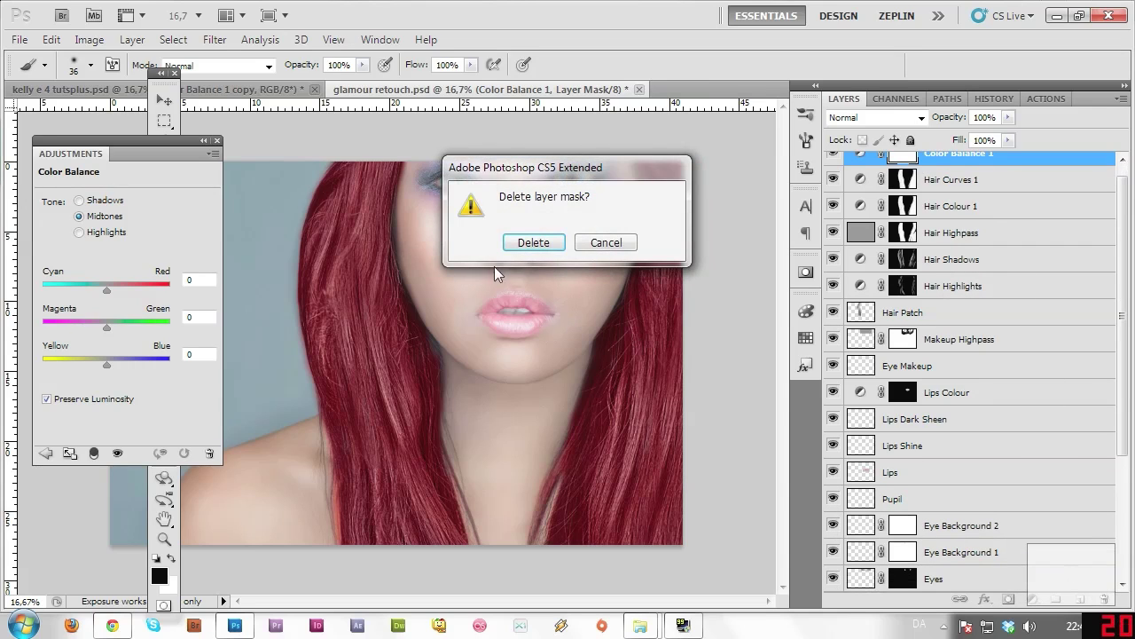
left_click(543, 244)
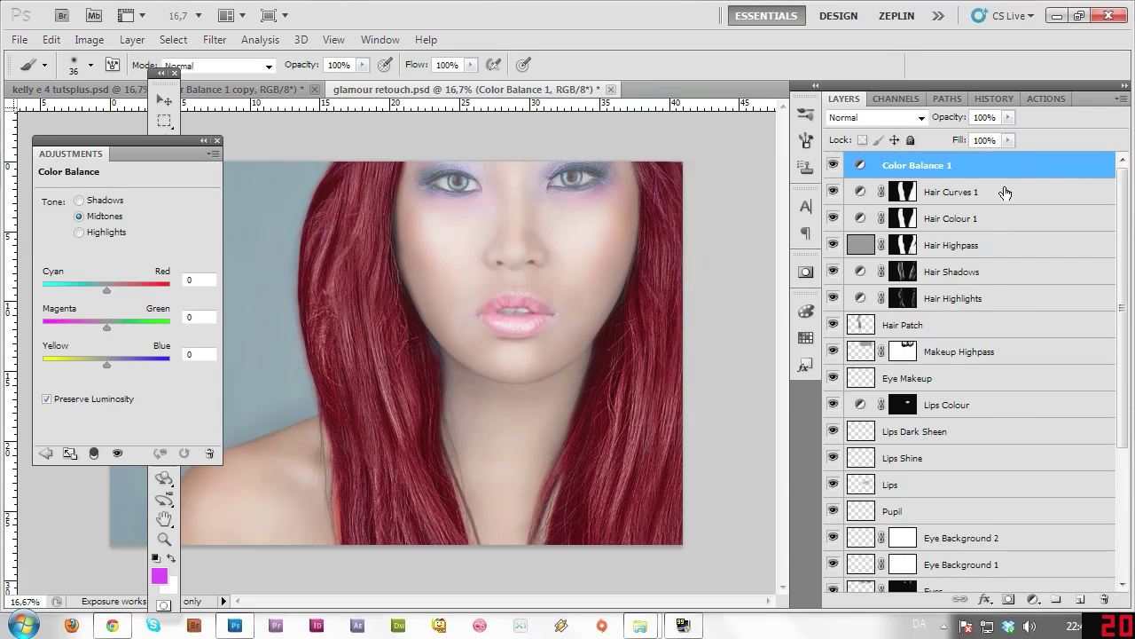
left_click(900, 195, "ctrl")
left_click(1009, 600)
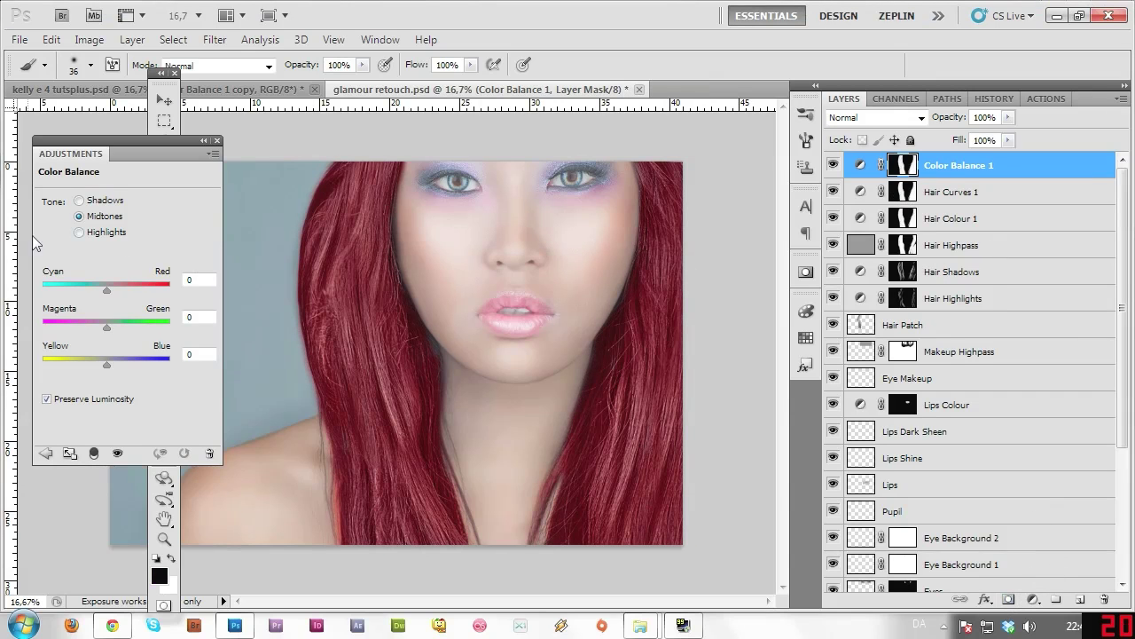
- Shift the new Color Balance highlights toward blue, and set its shadows to Cyan/Red +2 and Yellow/Blue +19
left_click(79, 233)
mouse_move(106, 365)
left_mouse_down()
mouse_move(129, 365)
mouse_move(119, 365)
left_mouse_up()
left_click(79, 200)
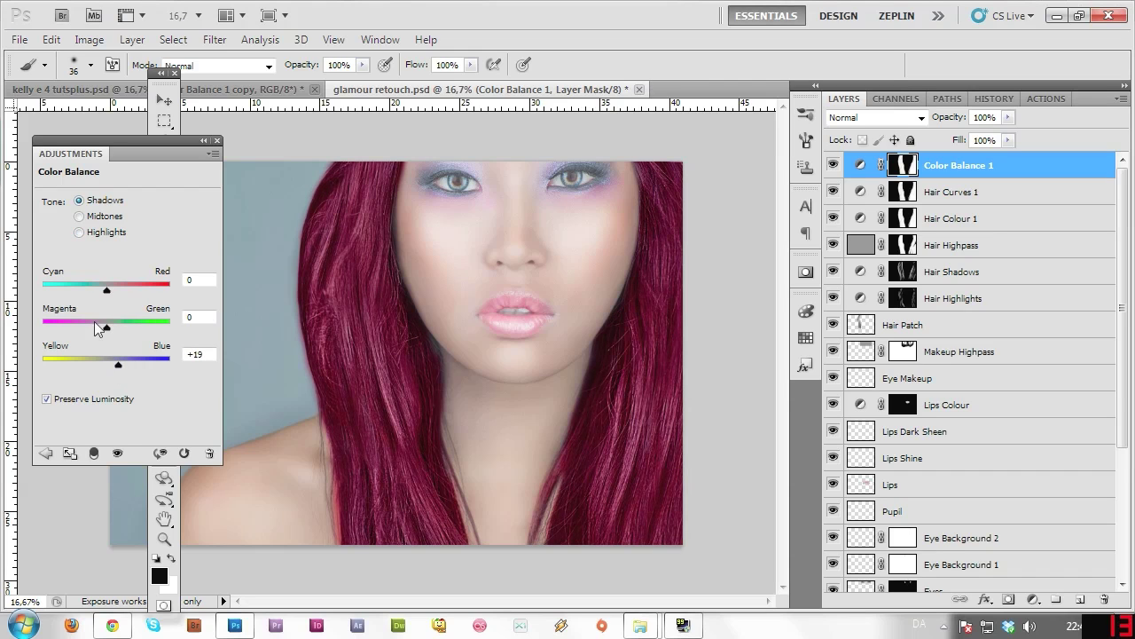
left_click_drag(107, 290, 107, 295)
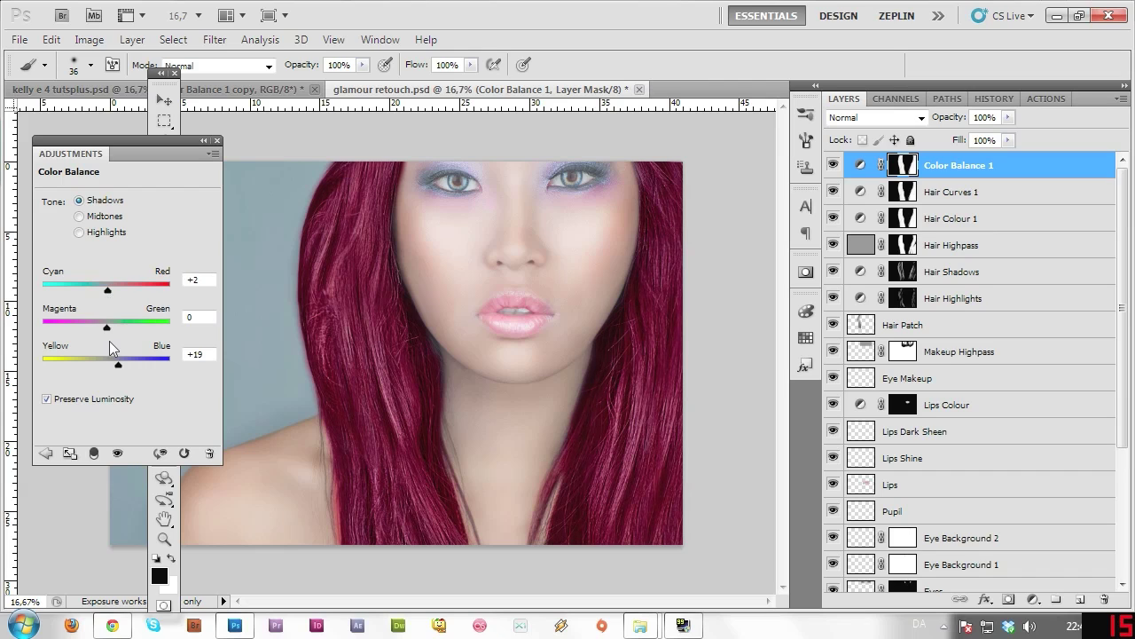
- Set the new Color Balance midtones to Cyan/Red -9 and Yellow/Blue +15
left_click(101, 217)
left_click_drag(107, 363, 113, 364)
left_click_drag(106, 289, 101, 296)
left_click_drag(118, 366, 116, 365)
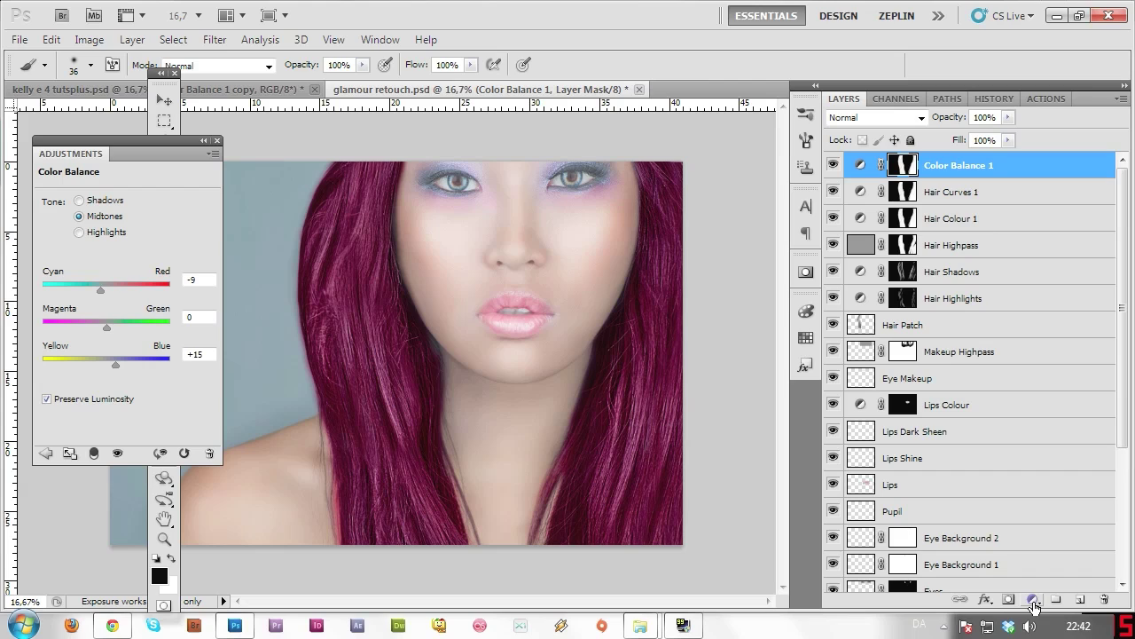
- Rename the top Color Balance 1 layer as Hair Colour 1
double_click(951, 168)
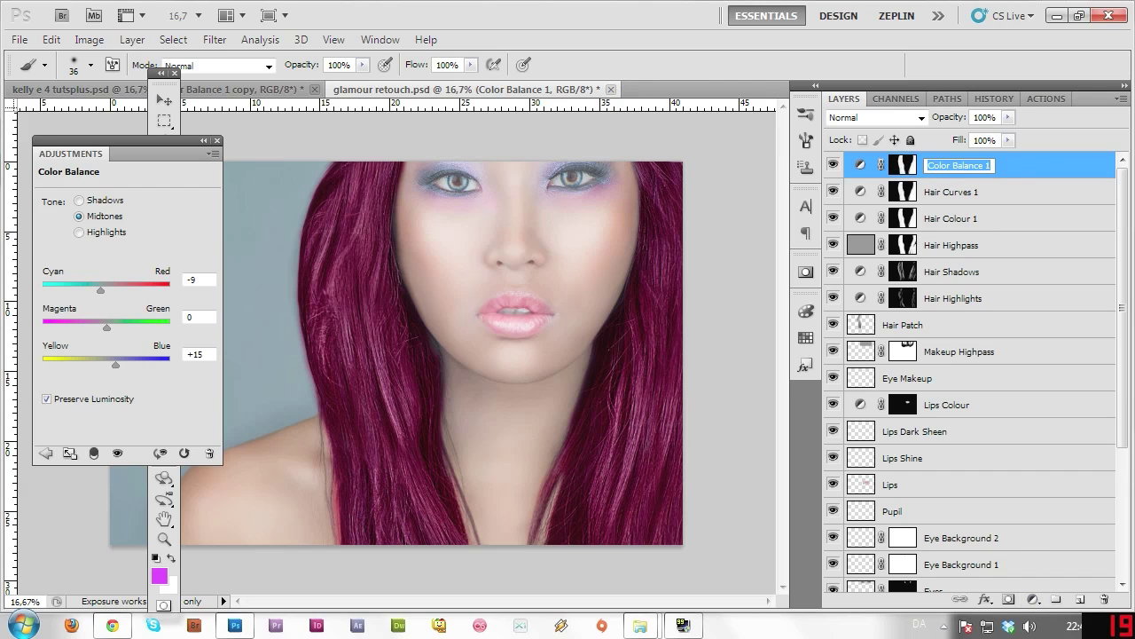
type("Hair Co")
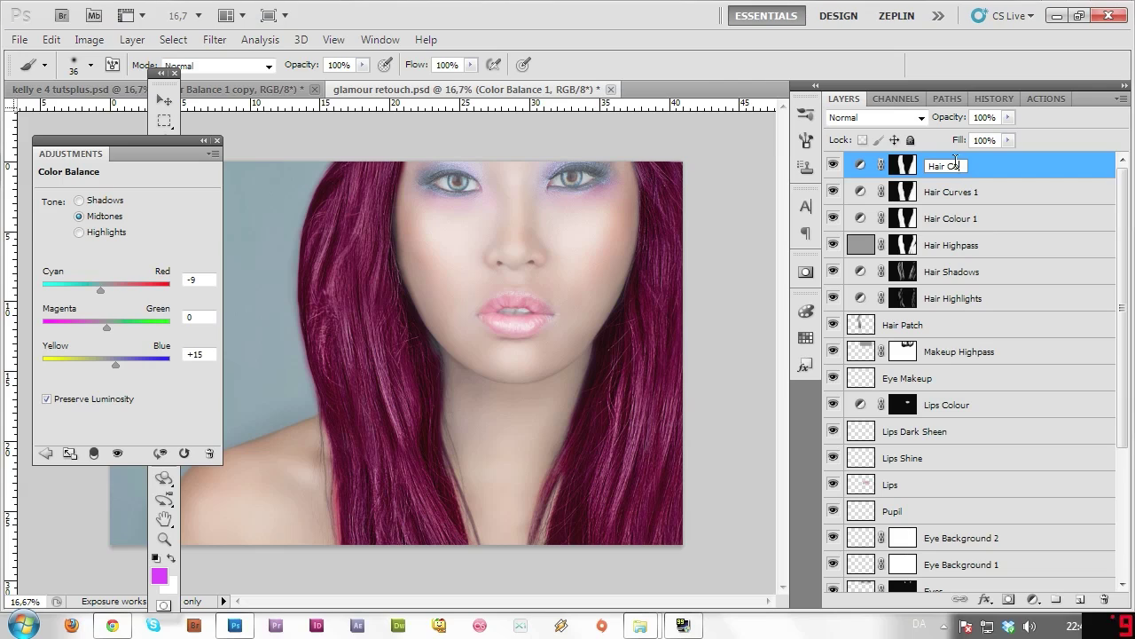
type("lour 1")
key("Return")
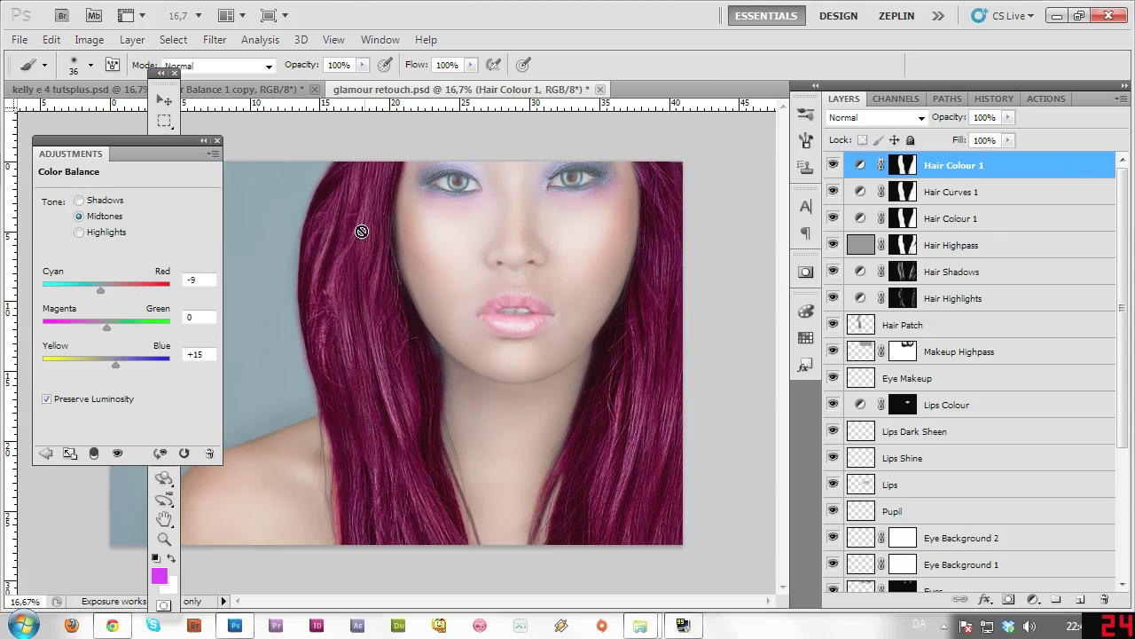
- Add a Hue/Saturation adjustment layer above the topmost Hair Colour 1 layer
left_click(1033, 600)
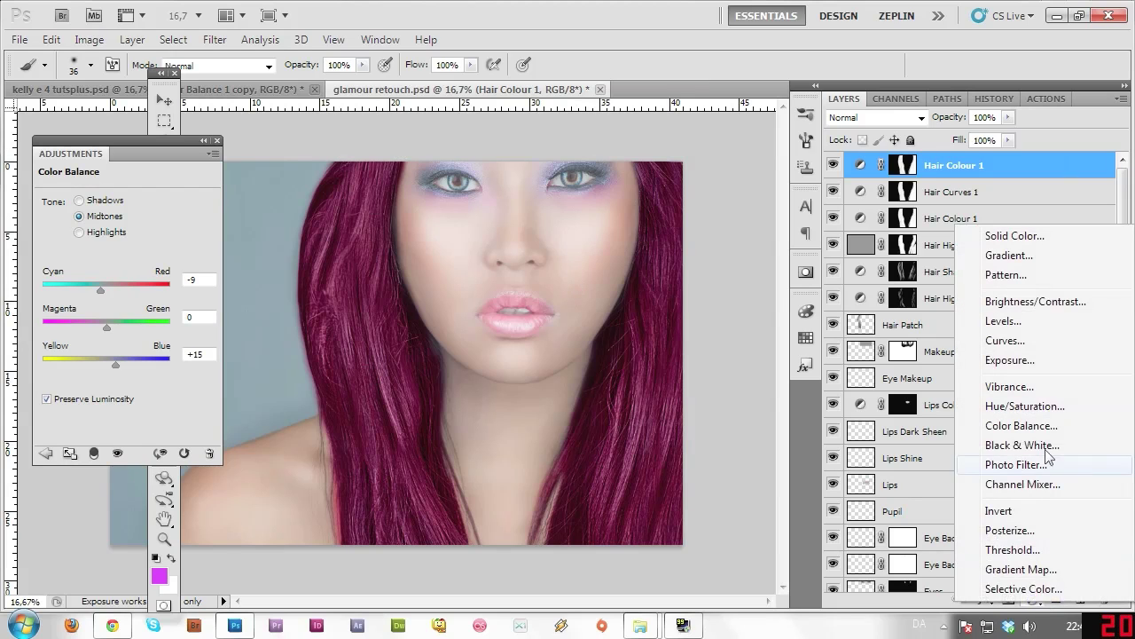
left_click(1051, 405)
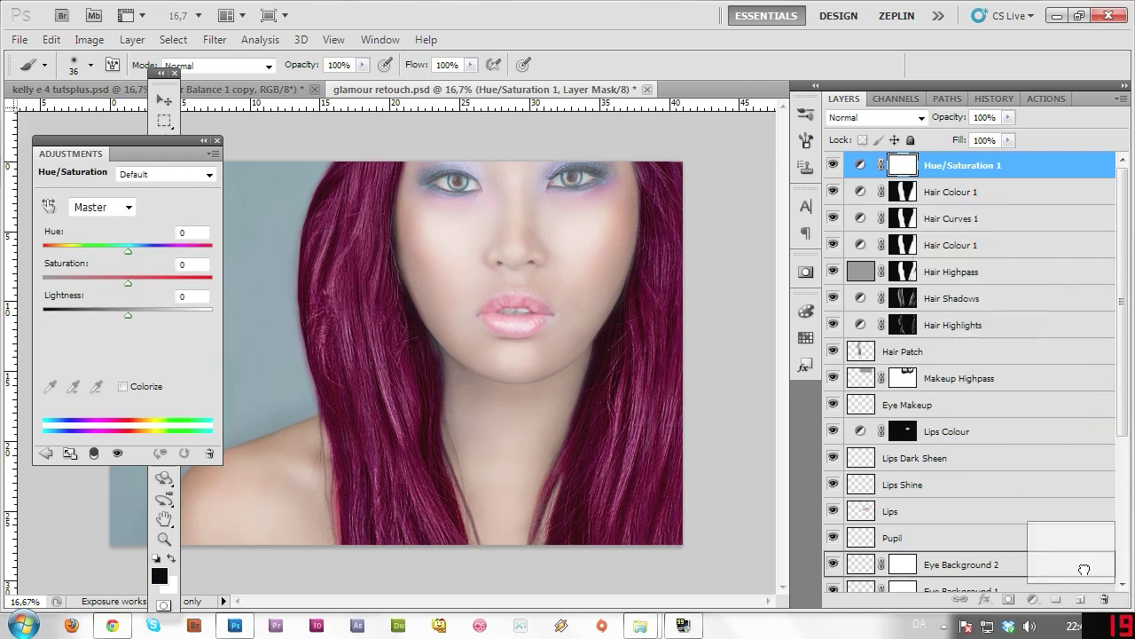
left_click_drag(903, 165, 894, 377)
key("Return")
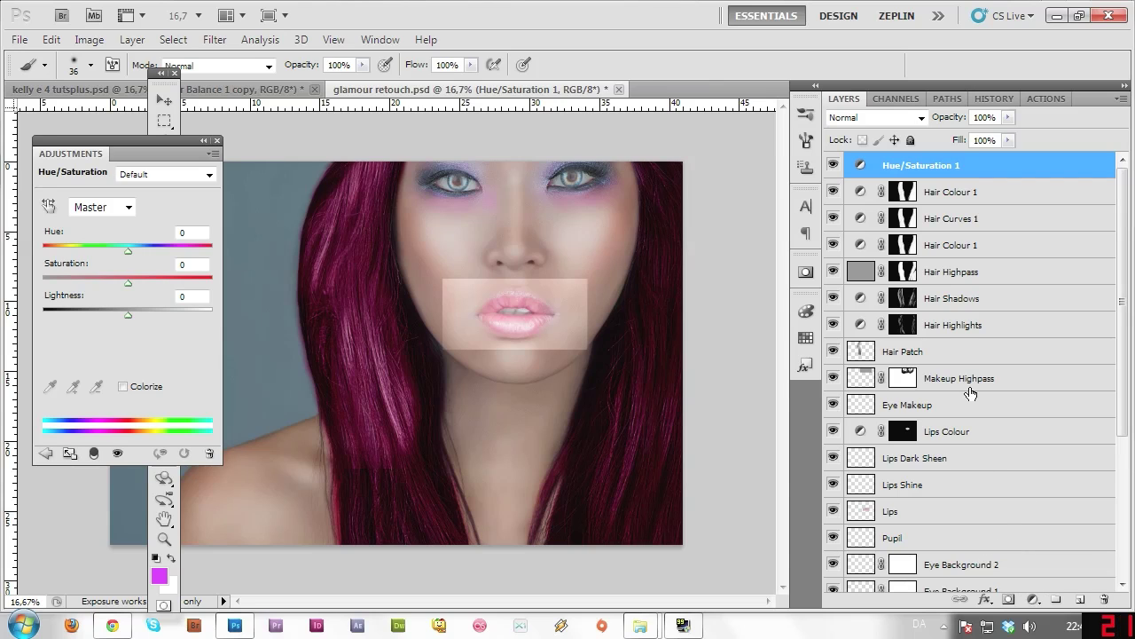
key("ctrl+z")
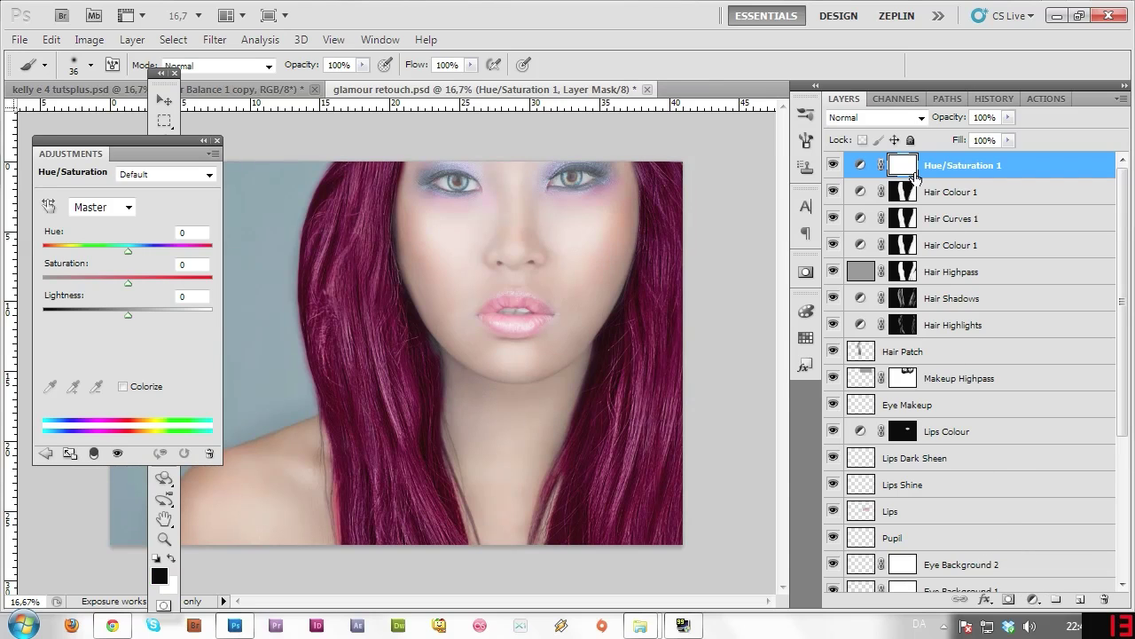
- Replace the blank mask on the Hue/Saturation 1 layer with a hair-shaped mask loaded from the Hair Colour 1 mask below it
left_click_drag(902, 165, 1104, 600)
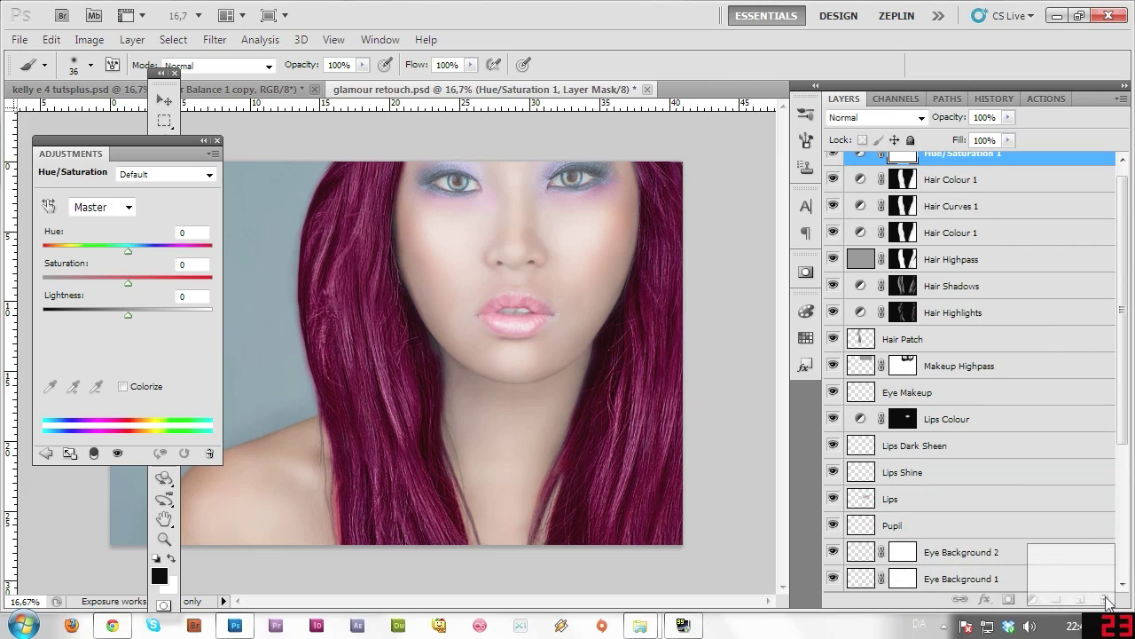
left_click(535, 242)
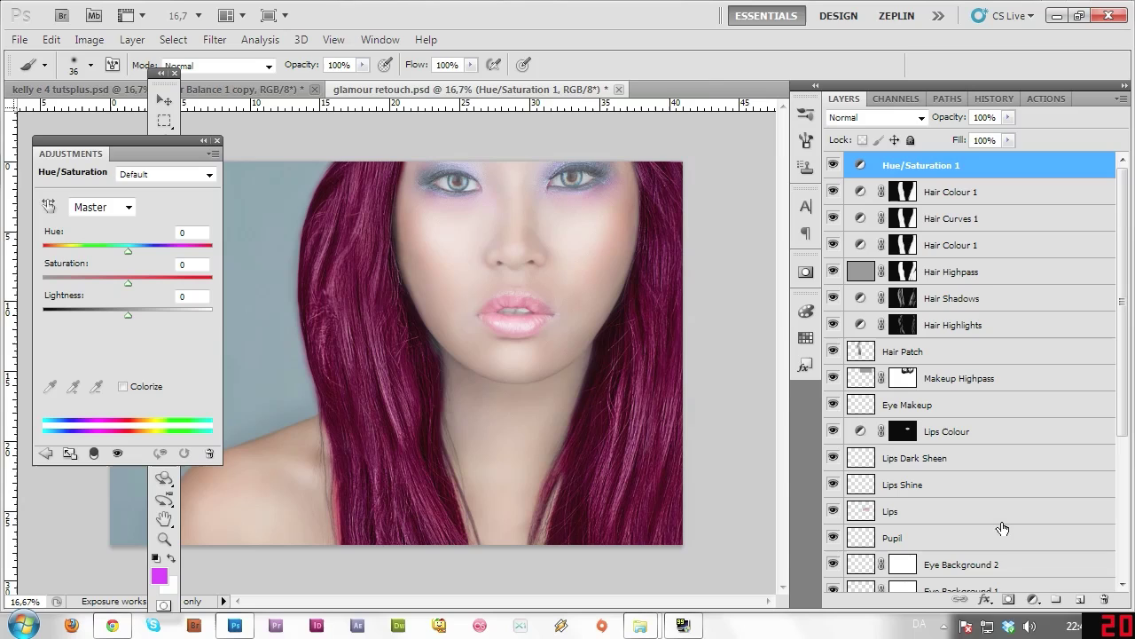
left_click(903, 192, "ctrl")
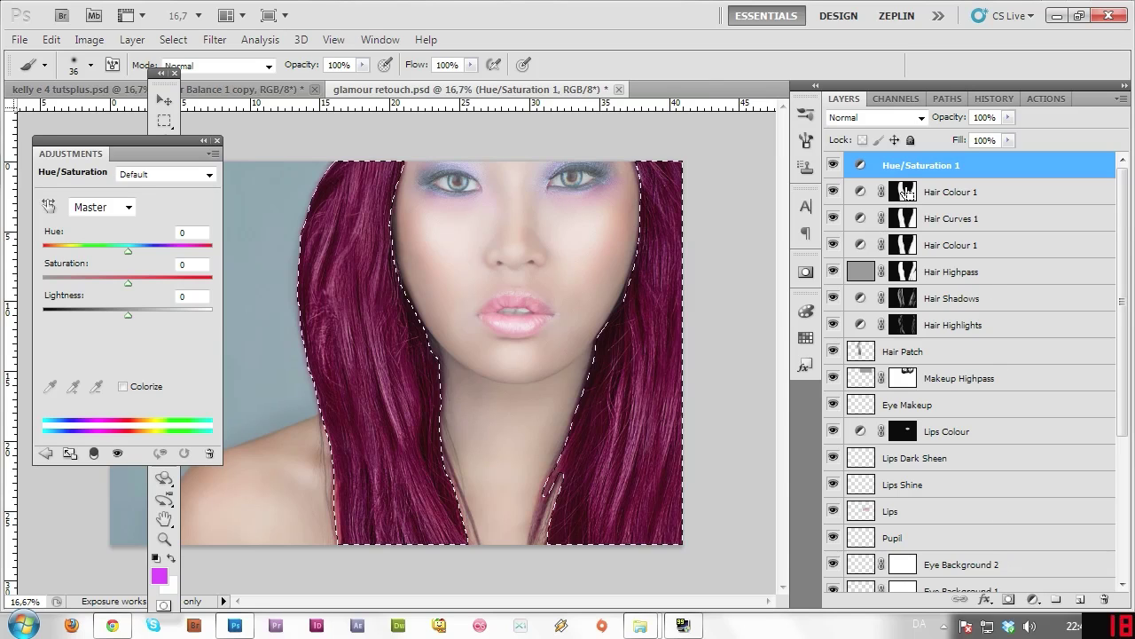
left_click(1009, 599)
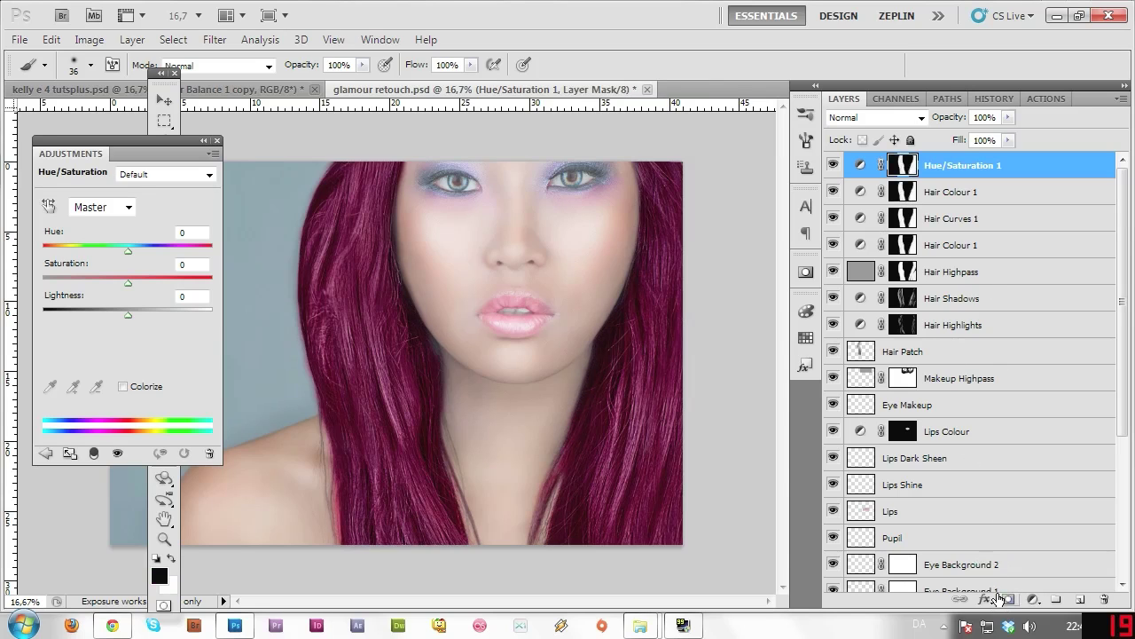
- Set the Hue/Saturation 1 layer's Saturation to -37 and close the adjustment settings
left_click(120, 283)
left_click_drag(121, 283, 96, 284)
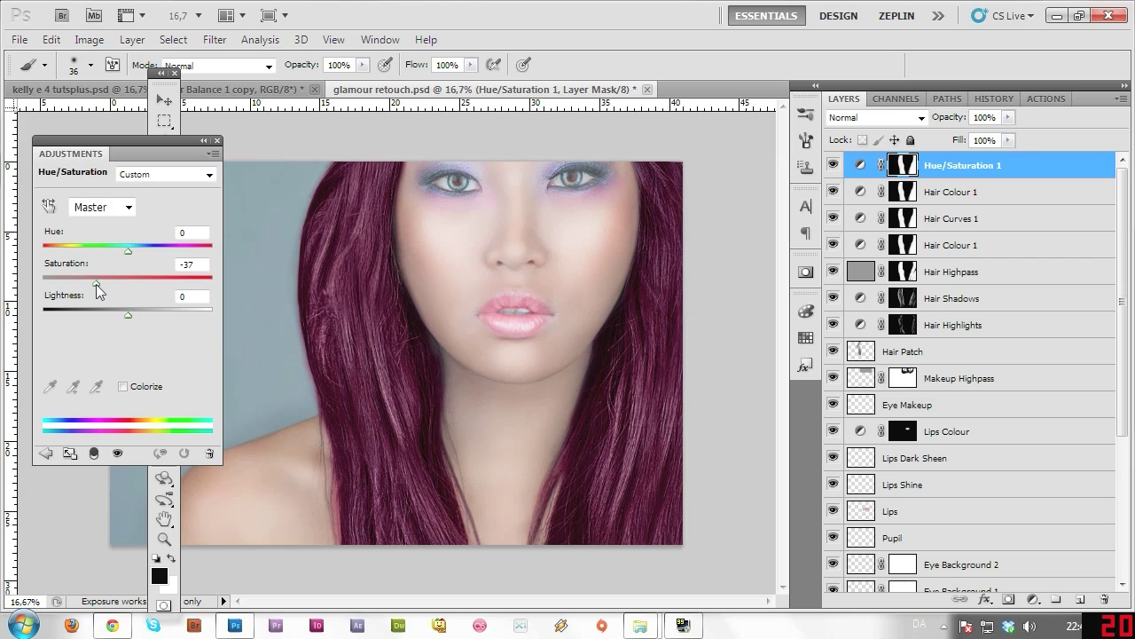
left_click(216, 140)
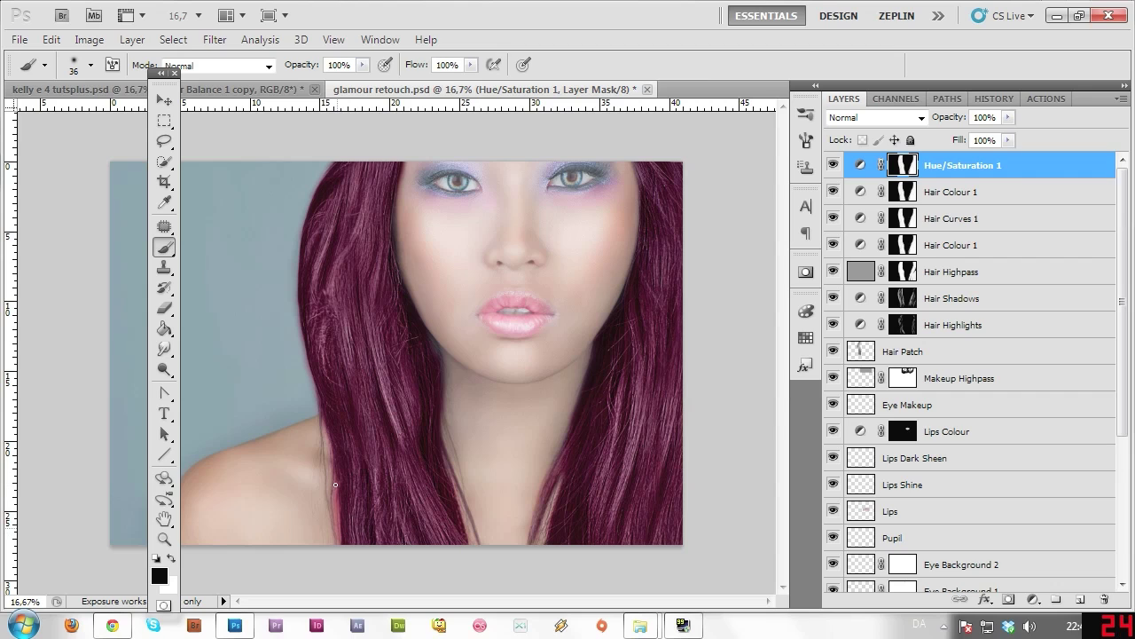
- Paint black on the Hue/Saturation 1, Hair Curves 1 and both Hair Colour 1 masks to remove the red fringe where the hair meets the shoulder
key("alt+bracketleft")
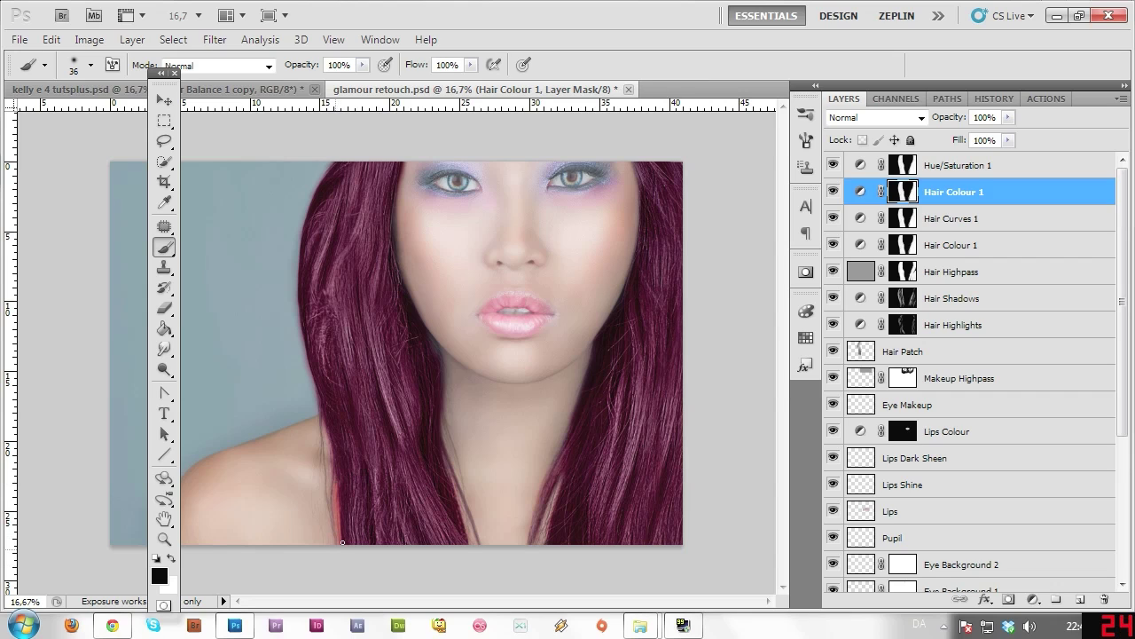
key("alt+bracketleft")
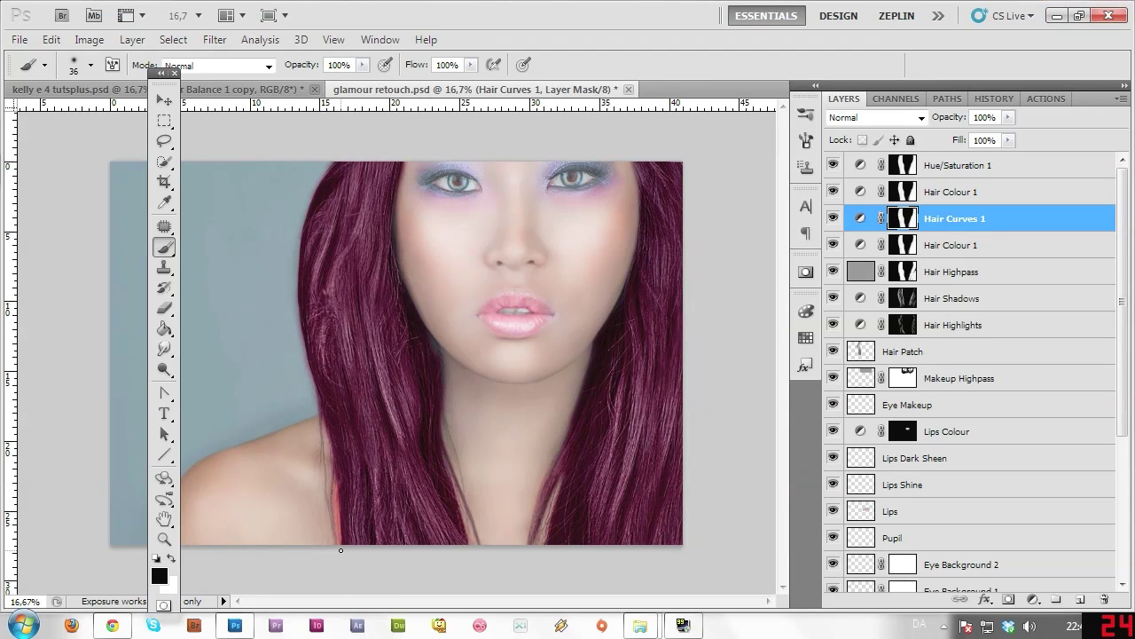
key("alt+bracketleft")
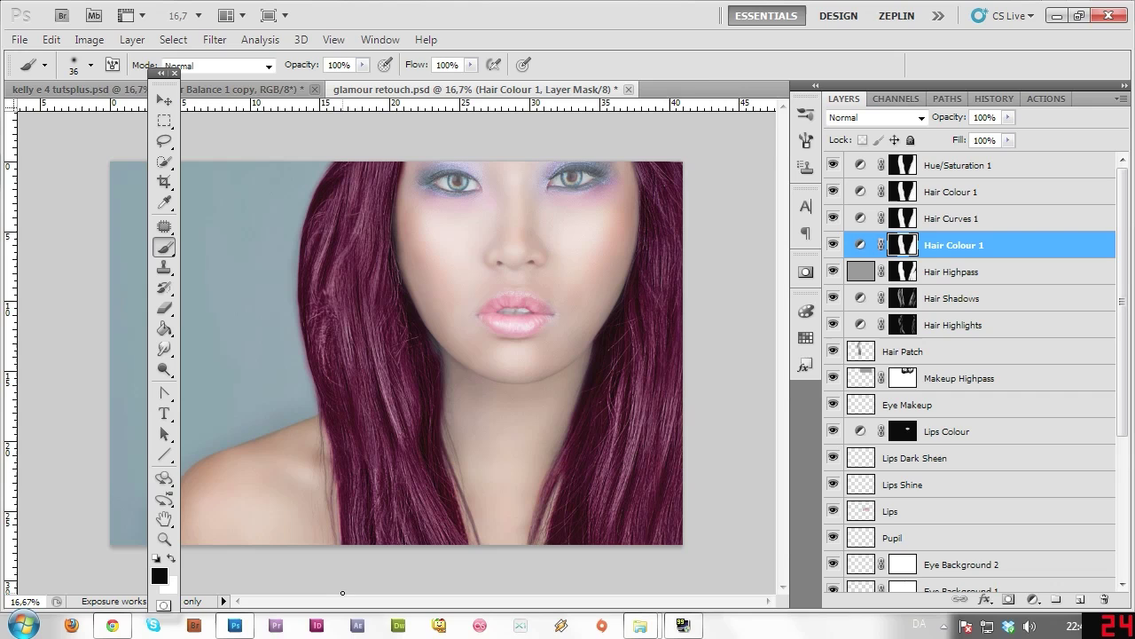
- Compare the portrait before and after by hiding and reshowing all layers from Hair Patch up to Hue/Saturation 1
left_click(164, 538)
left_click(562, 407, "alt")
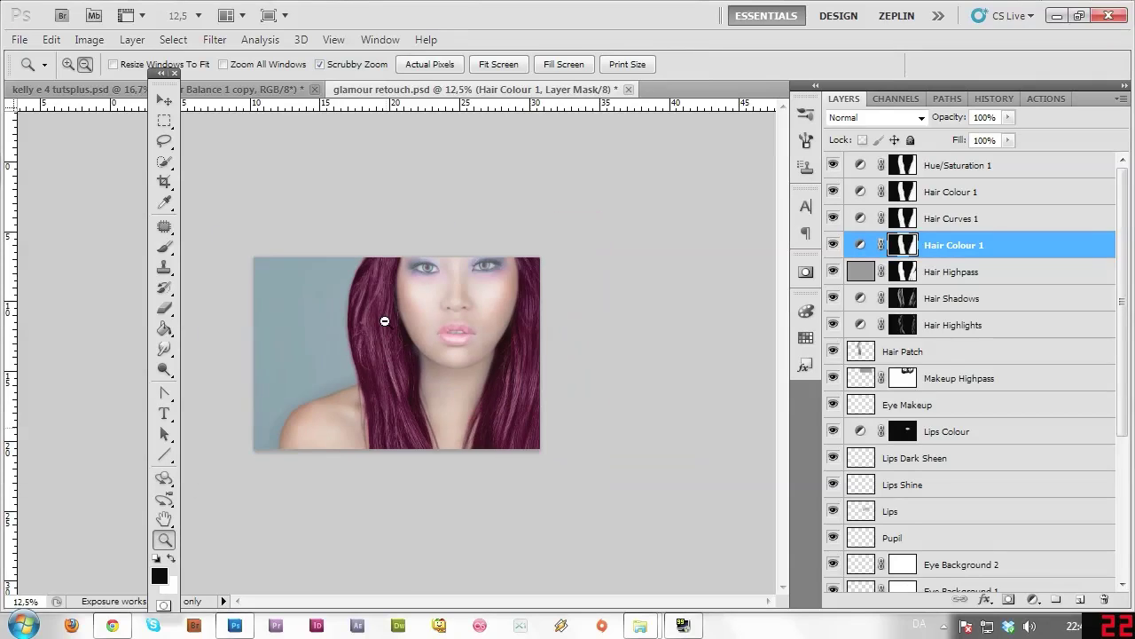
left_click(482, 363)
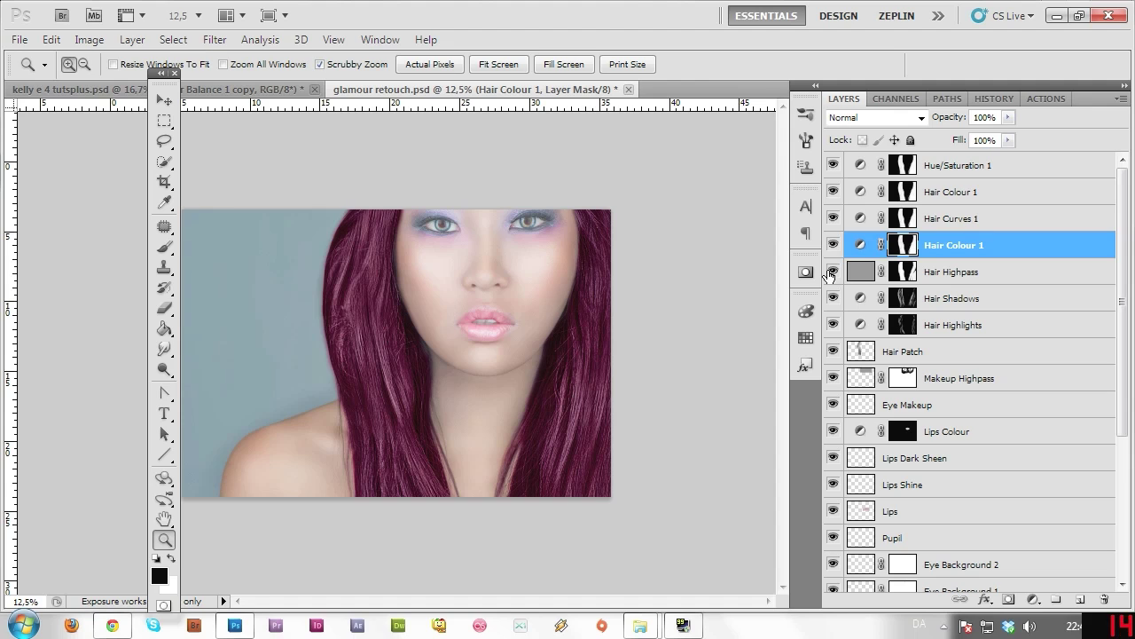
mouse_move(833, 164)
left_mouse_down()
mouse_move(833, 245)
mouse_move(833, 164)
left_mouse_up()
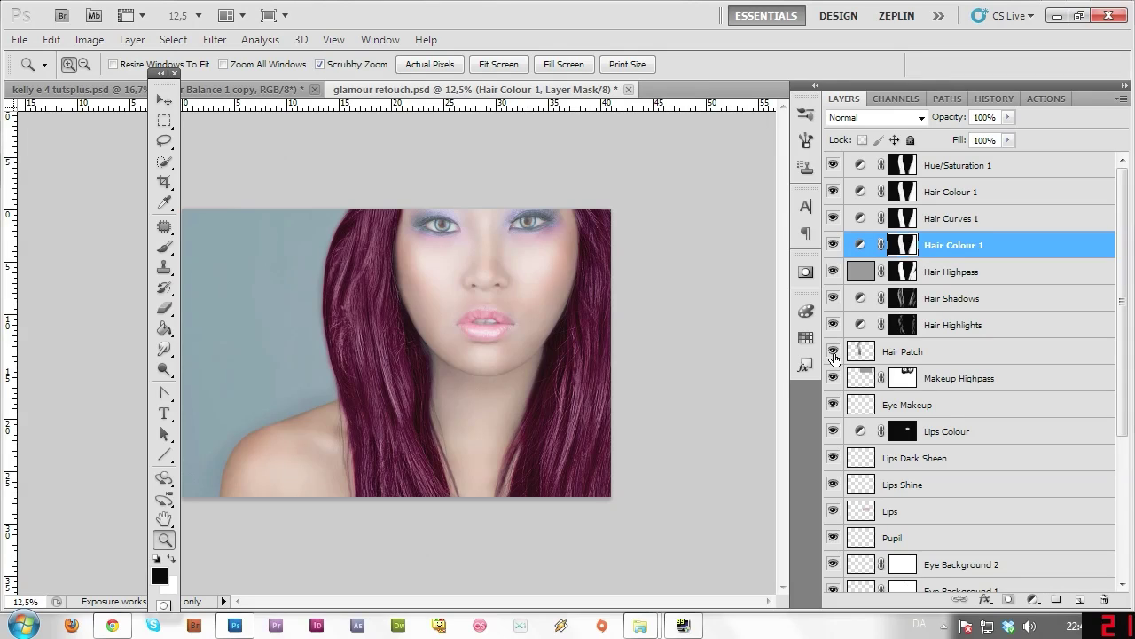
left_click_drag(834, 357, 833, 193)
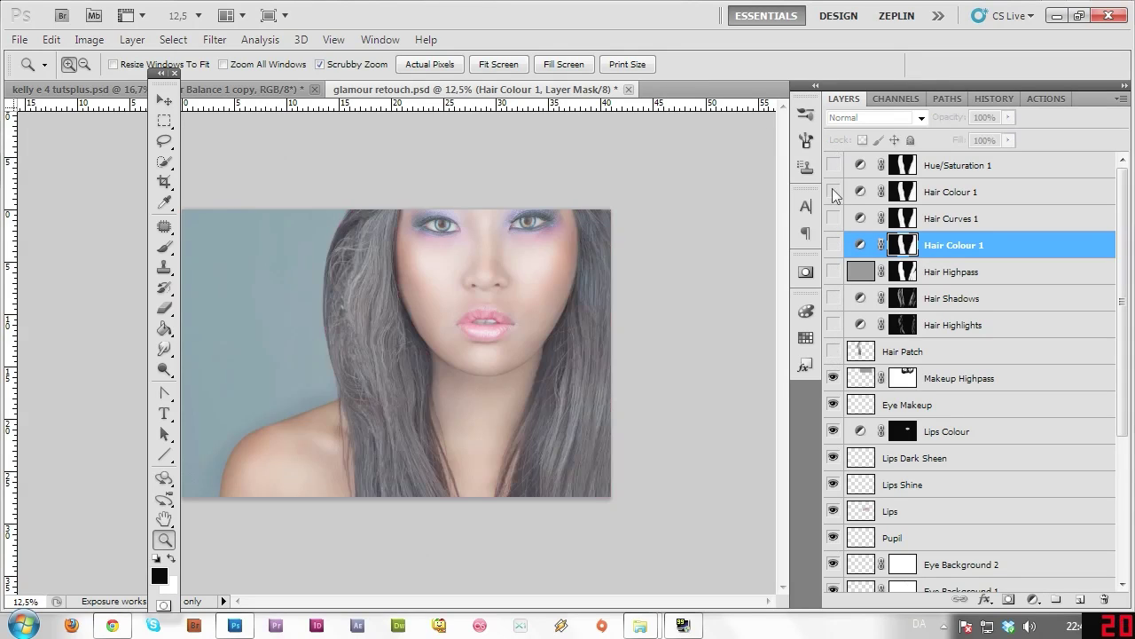
left_click_drag(834, 353, 836, 157)
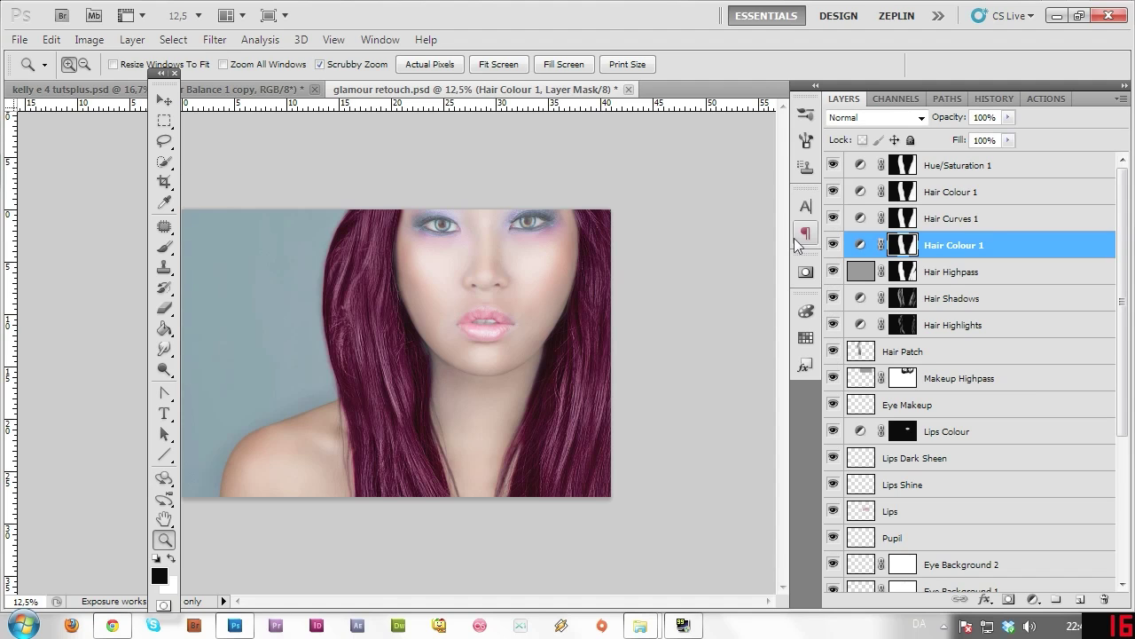